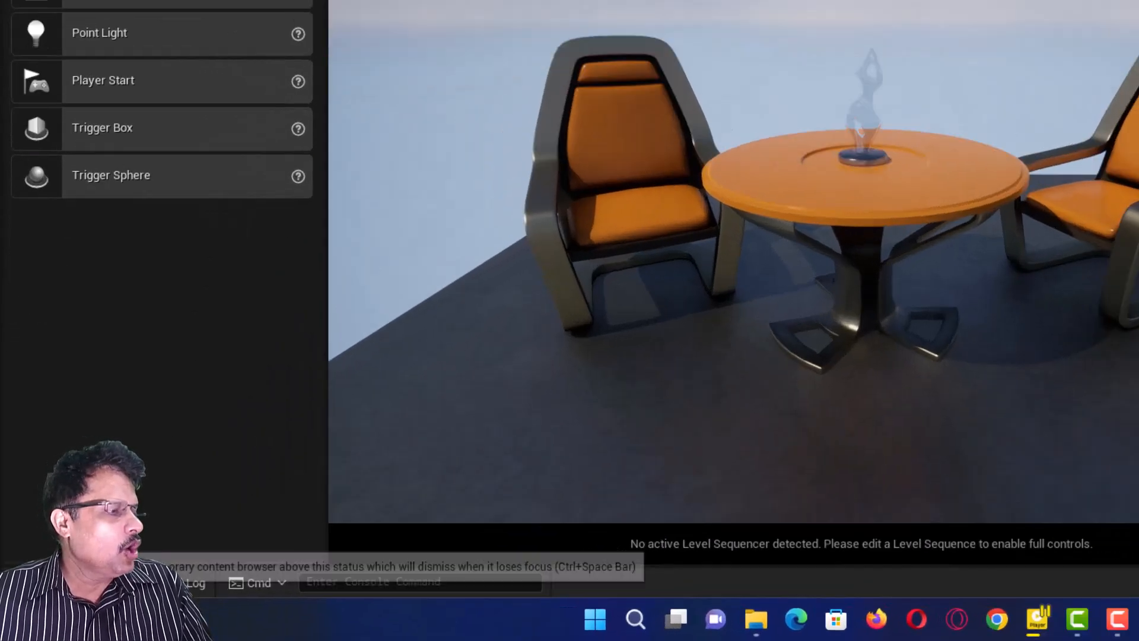
Open the bryce_in_city level from the my_maps content folder.
{"action": "left_click", "coordinate": [47, 603]}
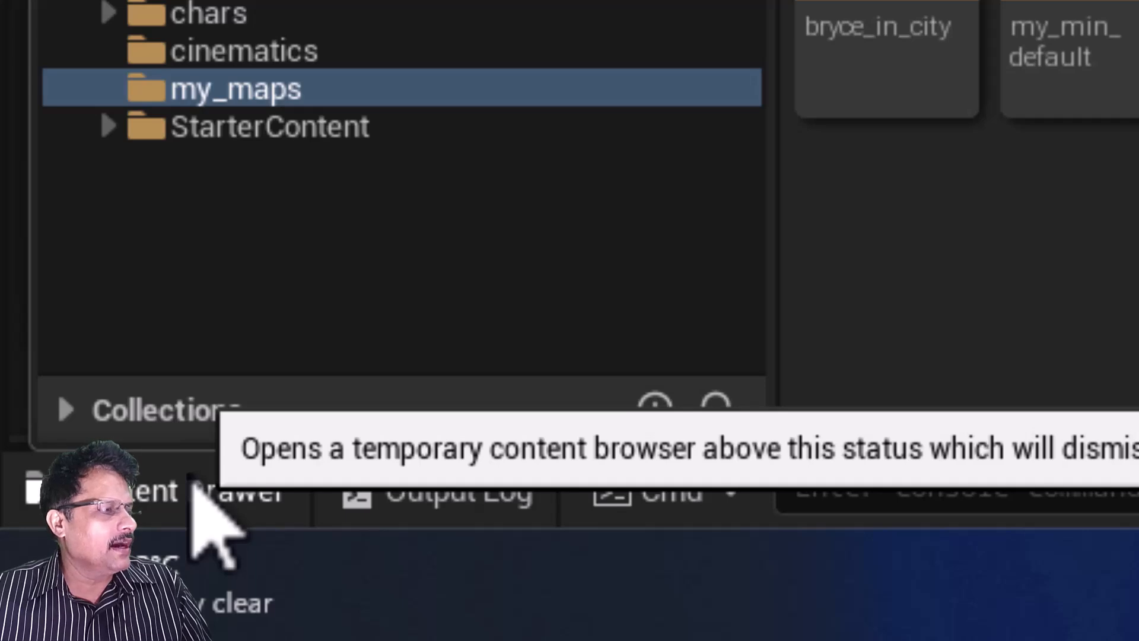
{"action": "left_click", "coordinate": [118, 77]}
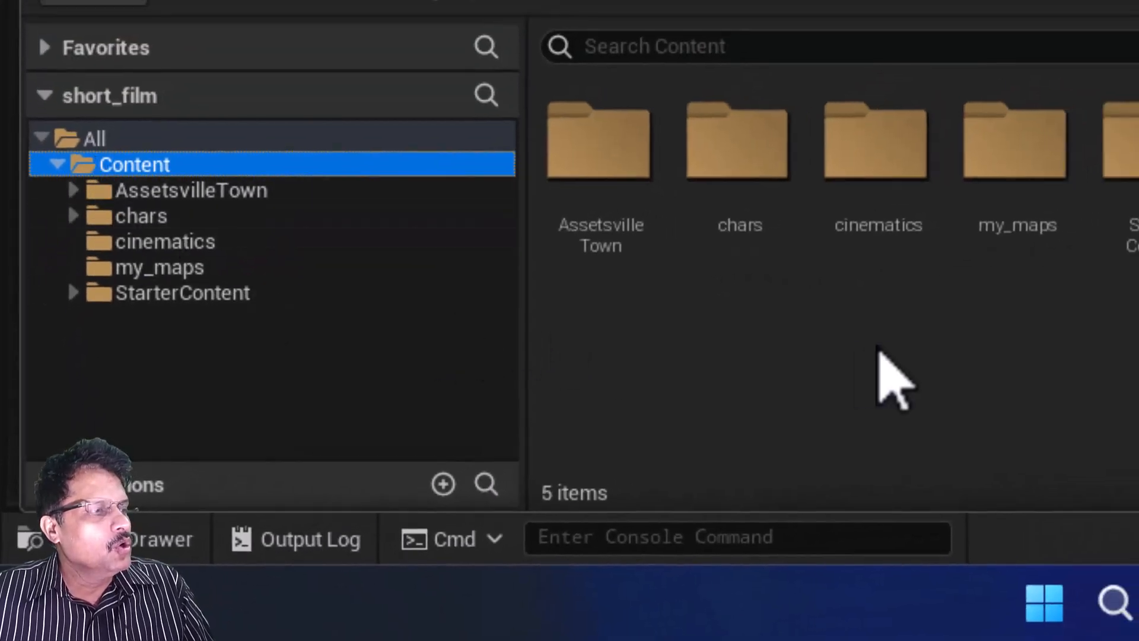
{"action": "left_click", "coordinate": [958, 237]}
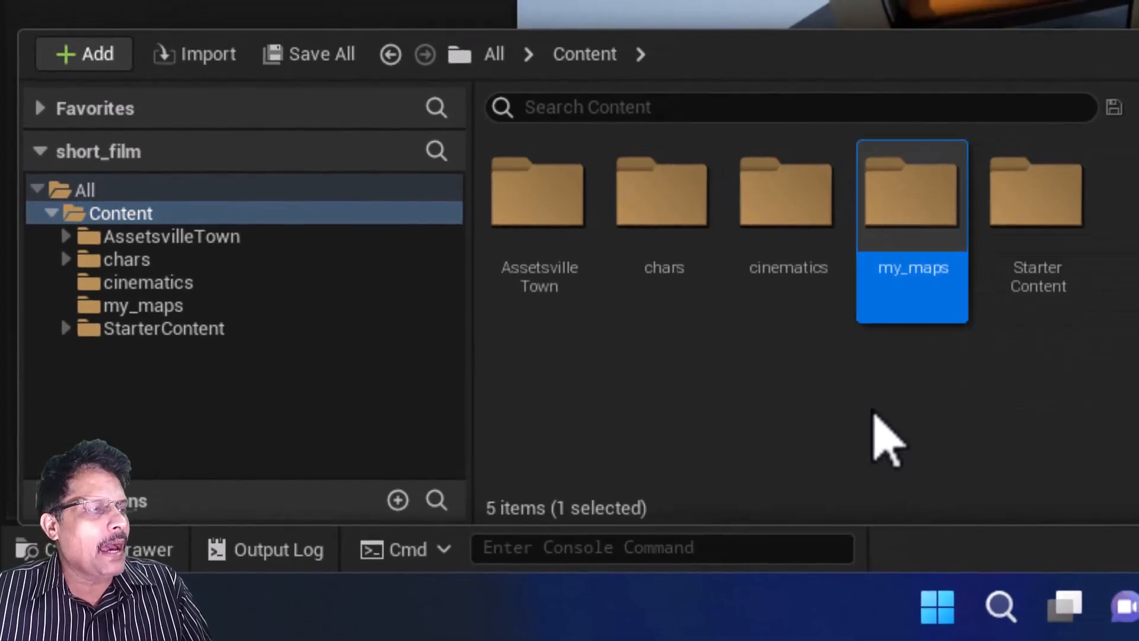
{"action": "double_click", "coordinate": [923, 204]}
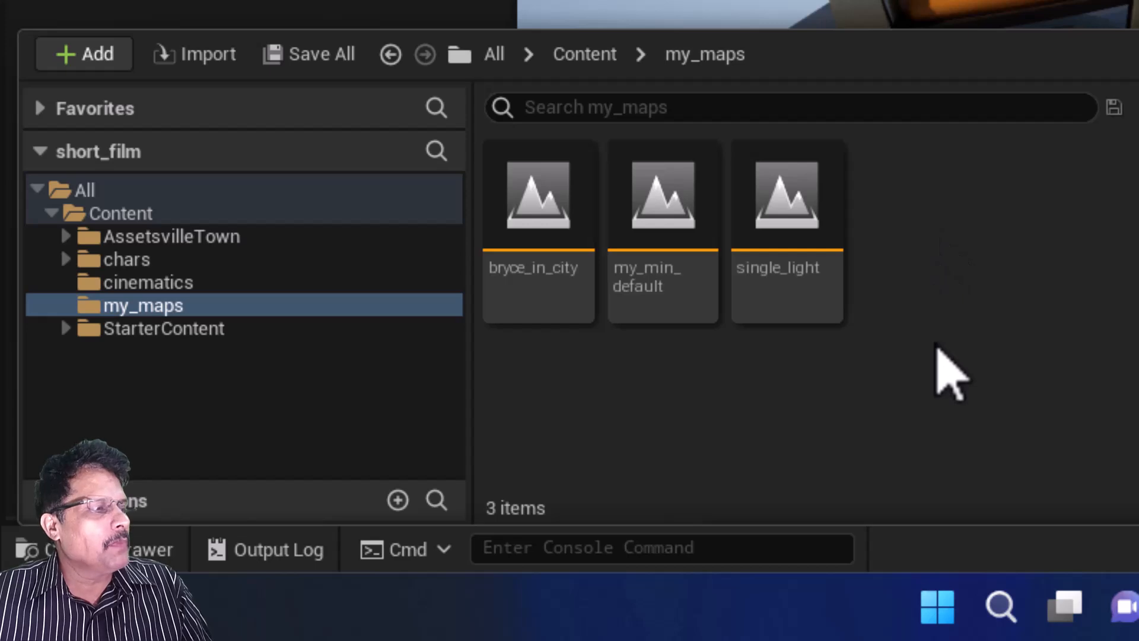
{"action": "left_click", "coordinate": [537, 199]}
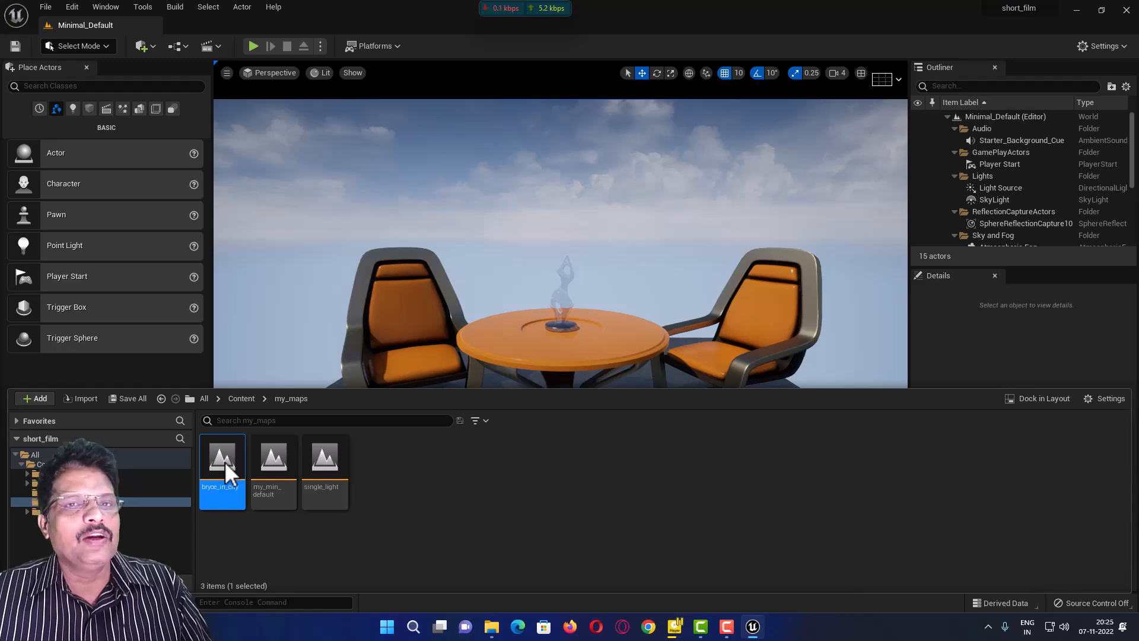
{"action": "double_click", "coordinate": [222, 460]}
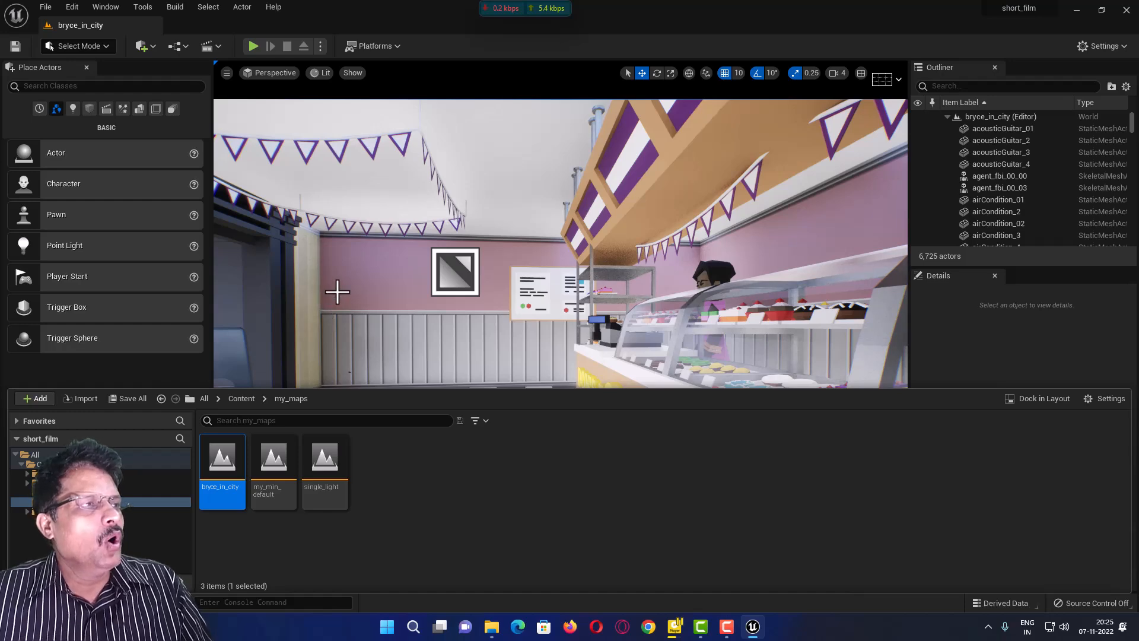
Select the red-shirted bryce character standing on the sidewalk outside the American Bank.
{"action": "scroll", "coordinate": [337, 291], "scroll_direction": "down", "scroll_amount": 10}
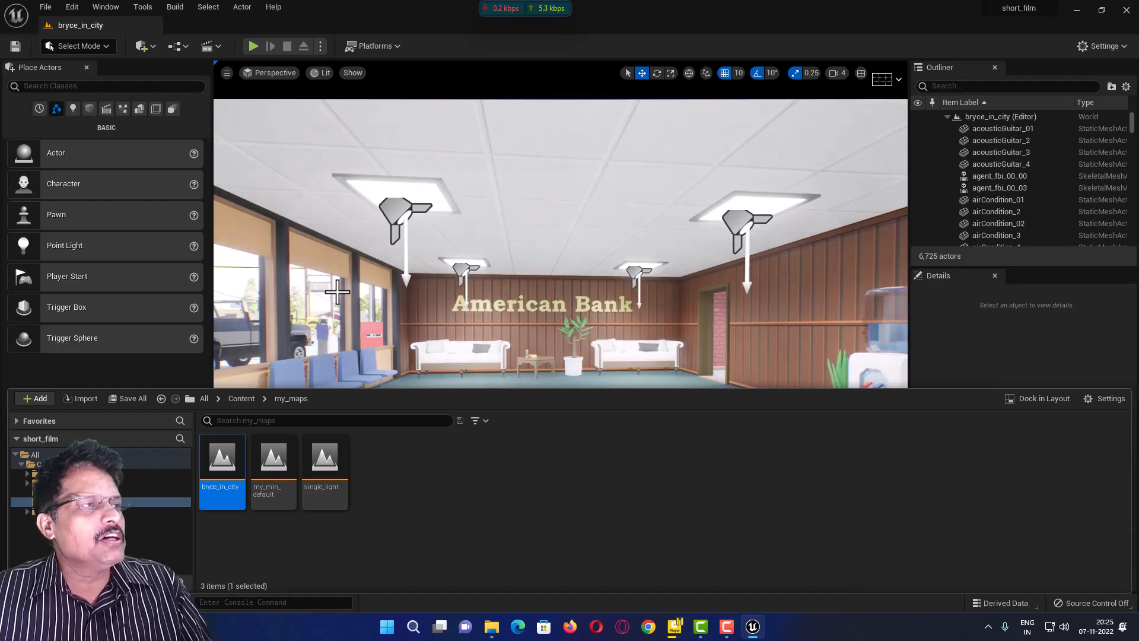
{"action": "scroll", "coordinate": [337, 290], "scroll_direction": "down", "scroll_amount": 10}
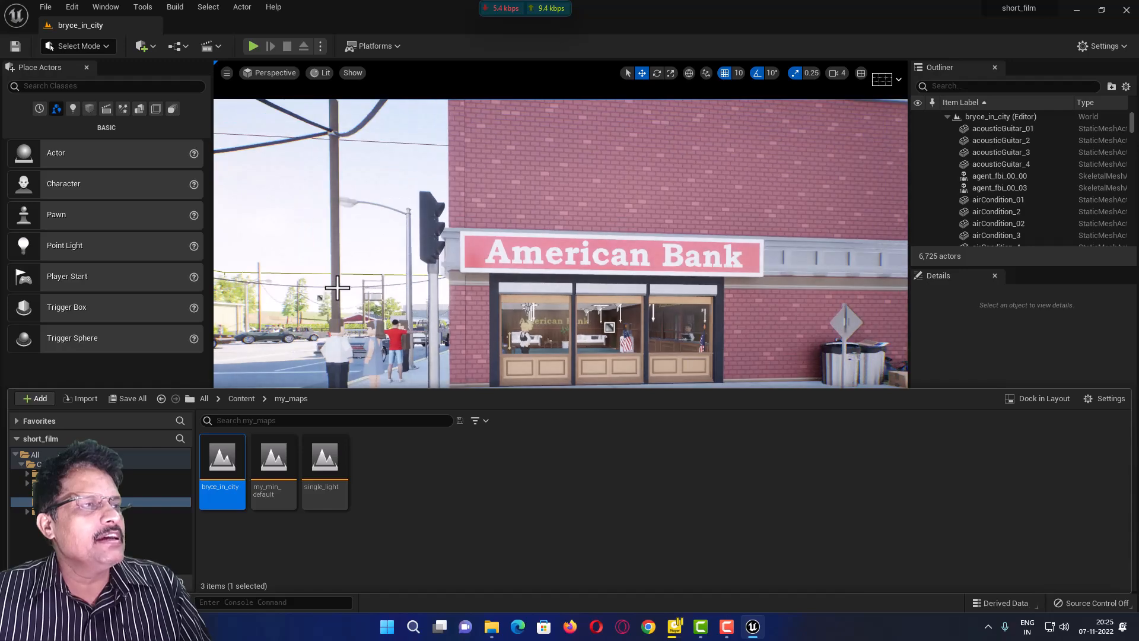
{"action": "middle_click_drag", "start_coordinate": [332, 278], "coordinate": [316, 270]}
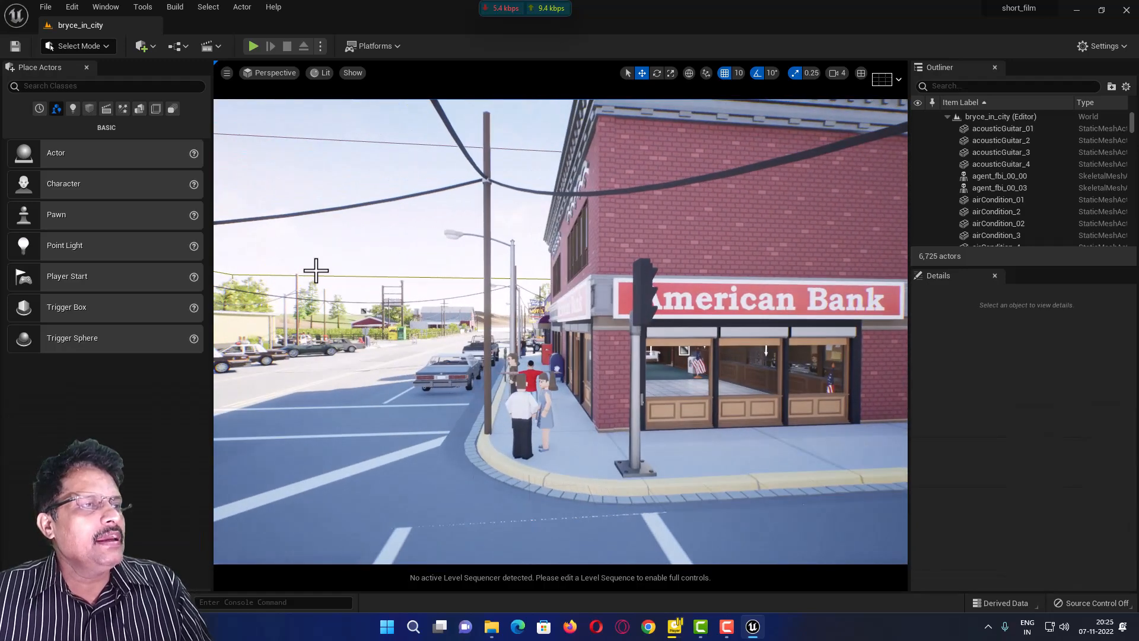
{"action": "right_click_drag", "start_coordinate": [301, 248], "coordinate": [379, 261]}
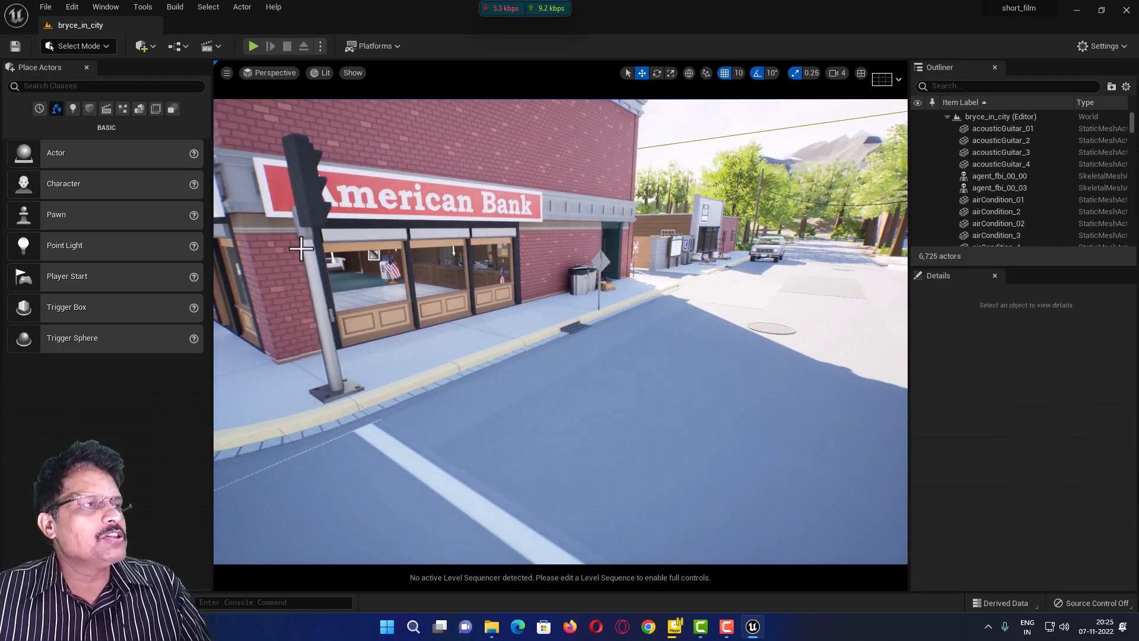
{"action": "scroll", "coordinate": [301, 248], "scroll_direction": "down", "scroll_amount": 8}
{"action": "right_click_drag", "start_coordinate": [301, 248], "coordinate": [227, 254]}
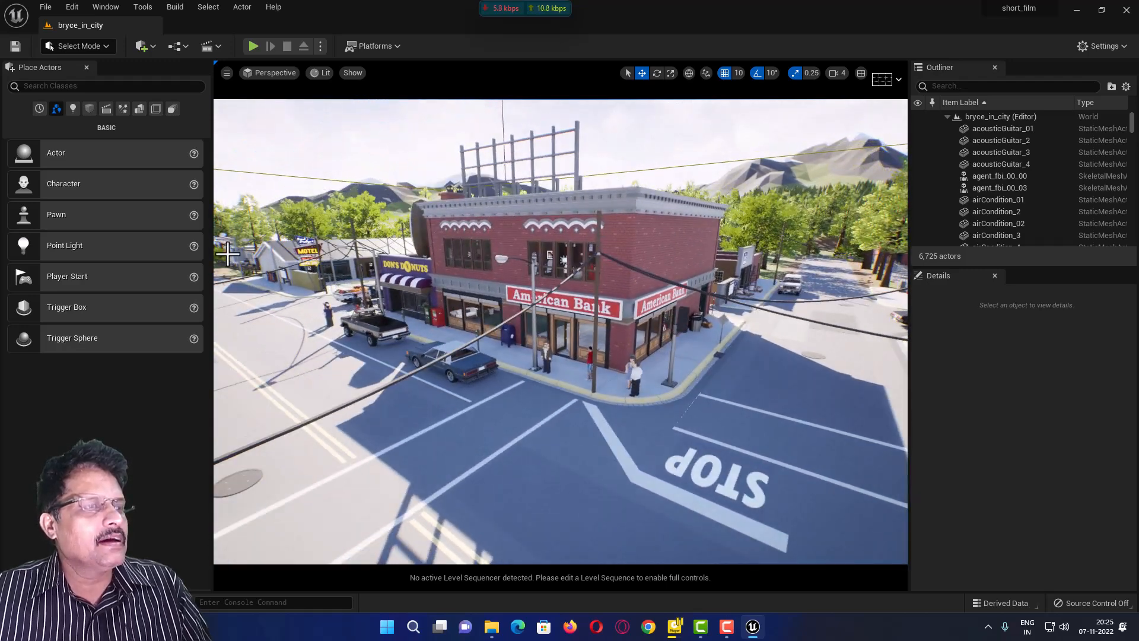
{"action": "scroll", "coordinate": [227, 254], "scroll_direction": "up", "scroll_amount": 6}
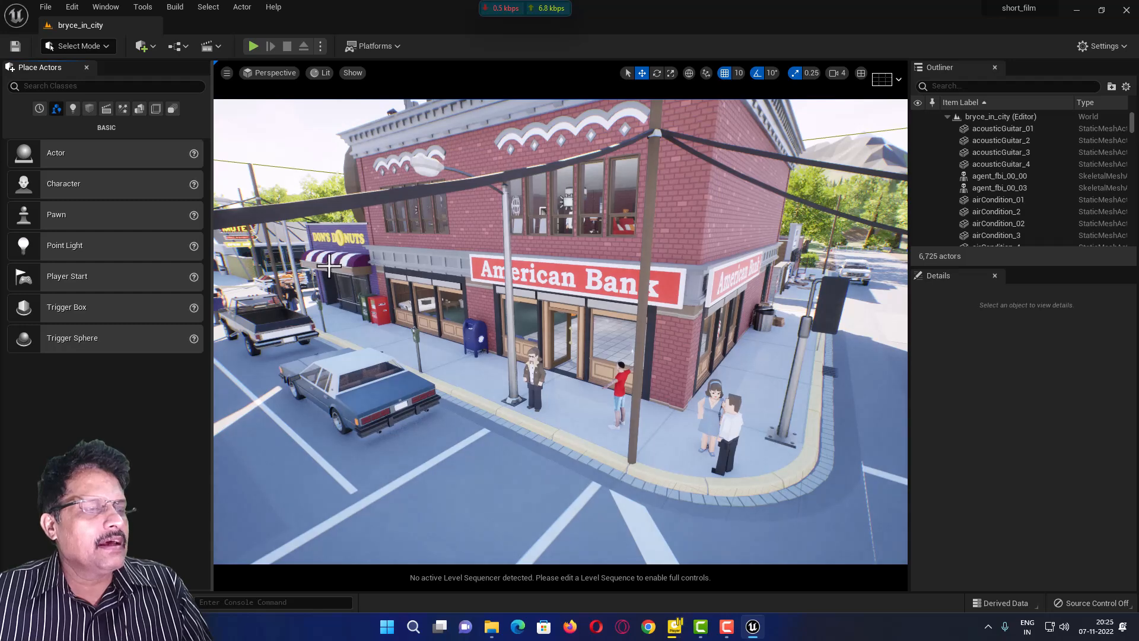
{"action": "left_click", "coordinate": [617, 381]}
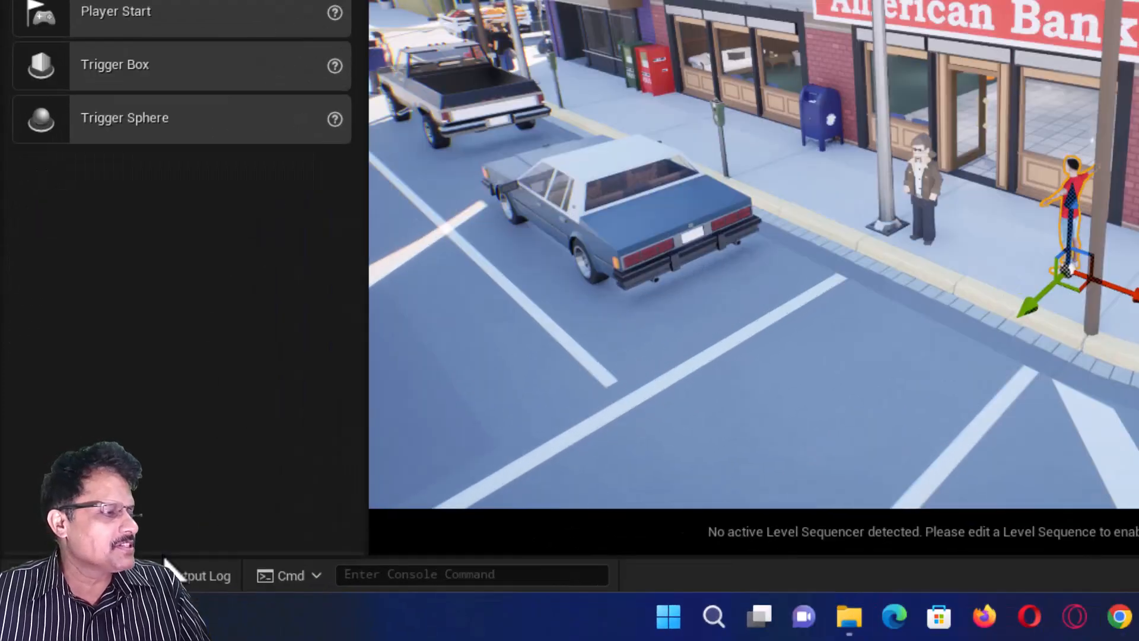
Open the bryce_to_shop level sequence from the cinematics content folder.
{"action": "left_click", "coordinate": [37, 604]}
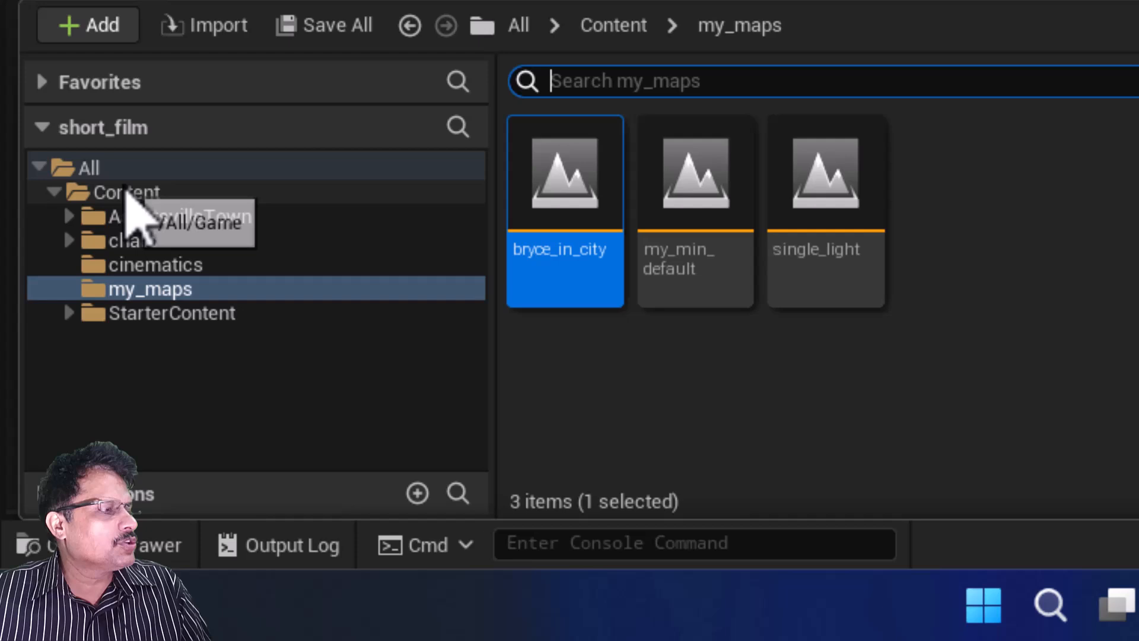
{"action": "left_click", "coordinate": [126, 191]}
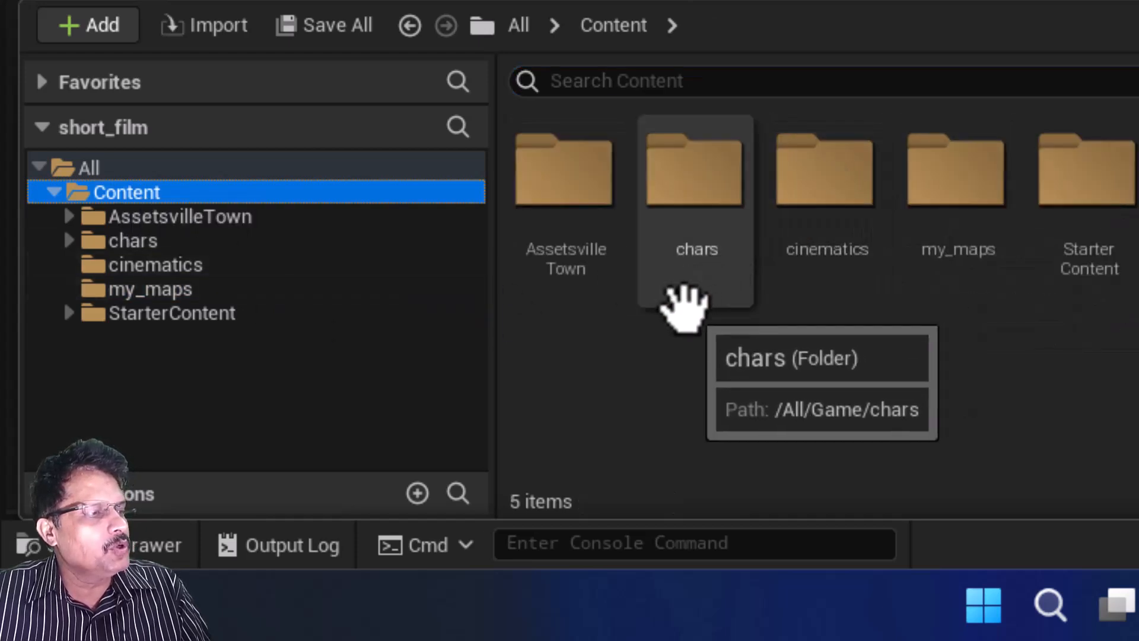
{"action": "double_click", "coordinate": [796, 202]}
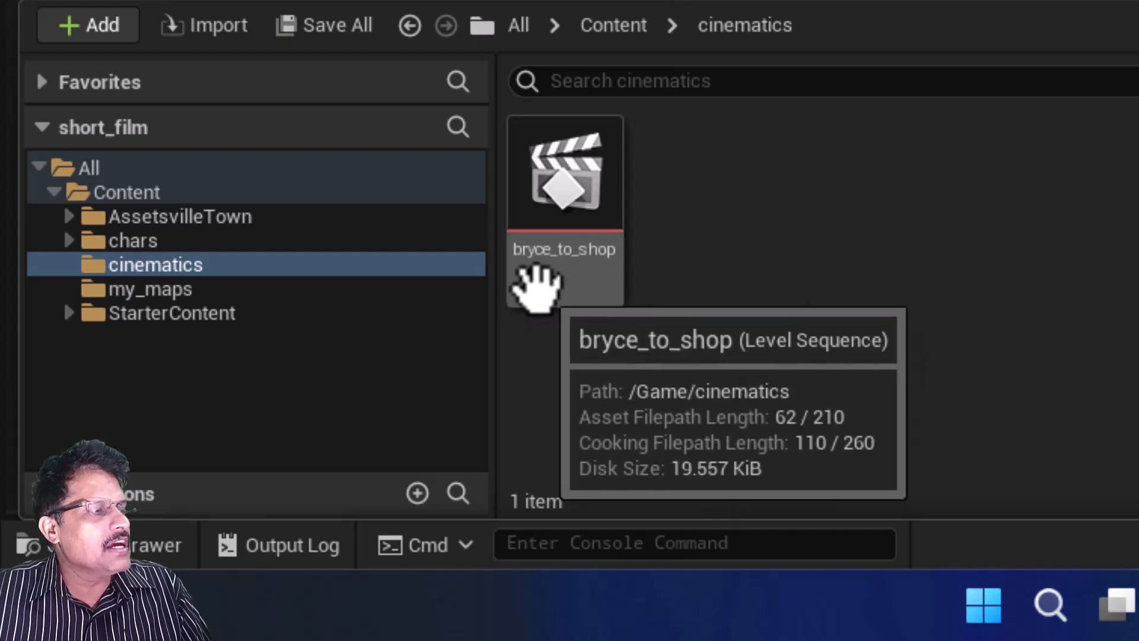
{"action": "left_click", "coordinate": [558, 178]}
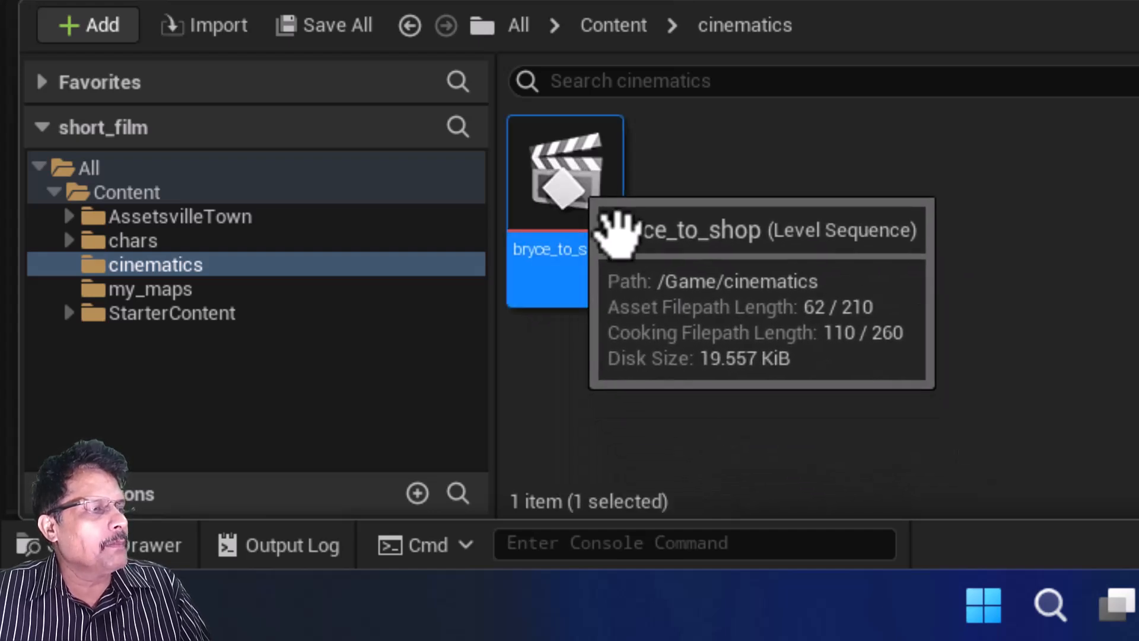
{"action": "double_click", "coordinate": [618, 232]}
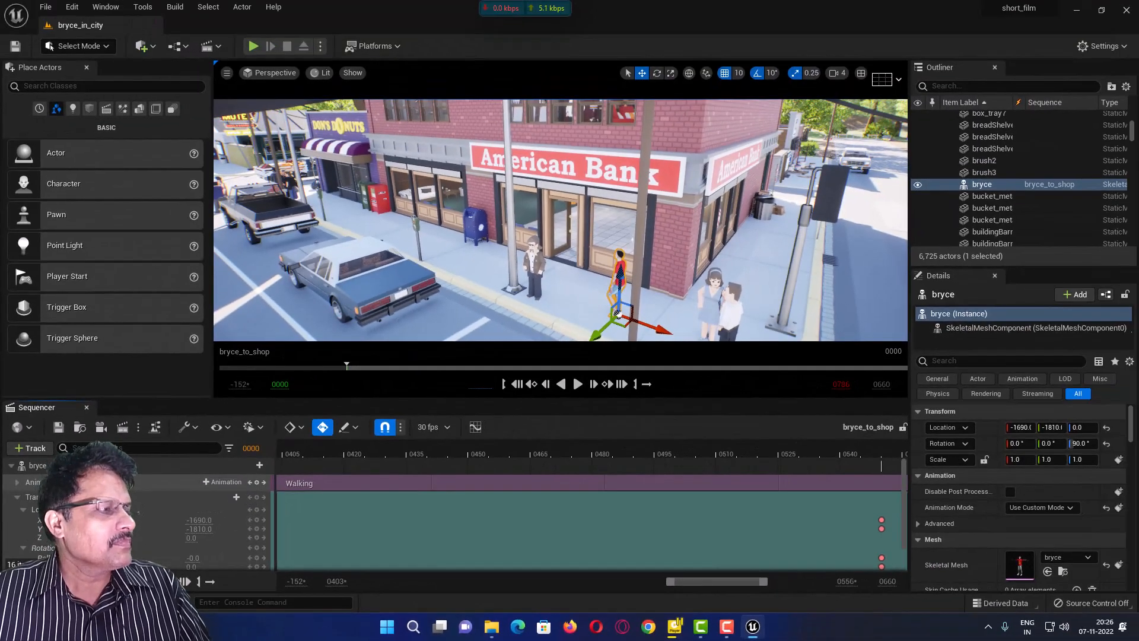
Play the bryce_to_shop sequence to review bryce's motion, then rewind it to the start and play it again.
{"action": "left_click", "coordinate": [77, 482]}
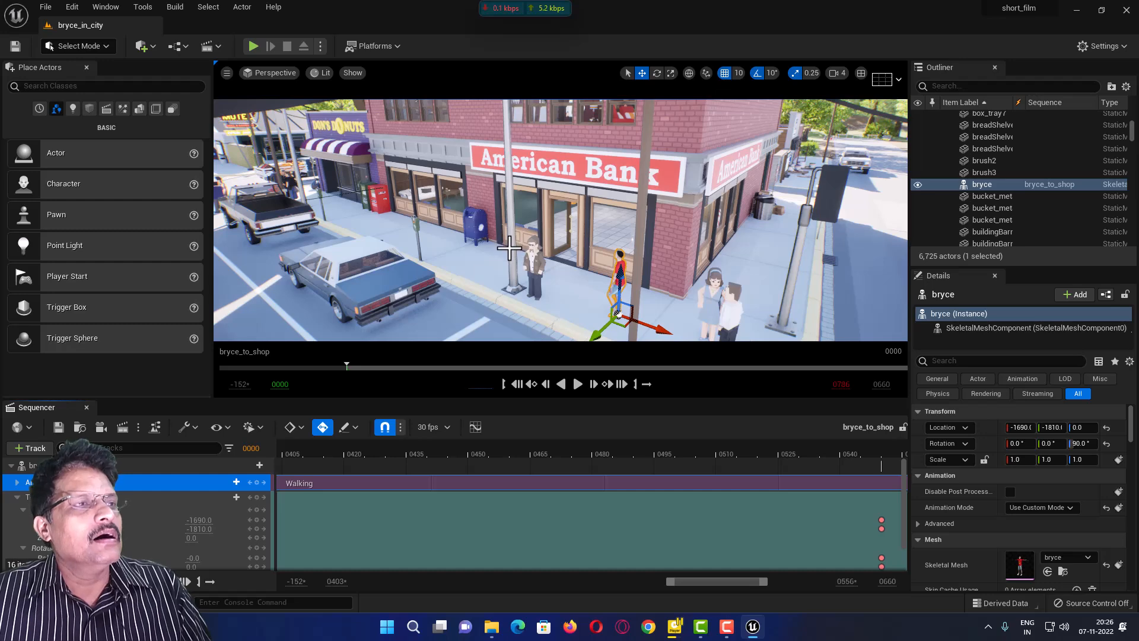
{"action": "scroll", "coordinate": [510, 248], "scroll_direction": "up", "scroll_amount": 1}
{"action": "middle_click_drag", "start_coordinate": [508, 249], "coordinate": [532, 299]}
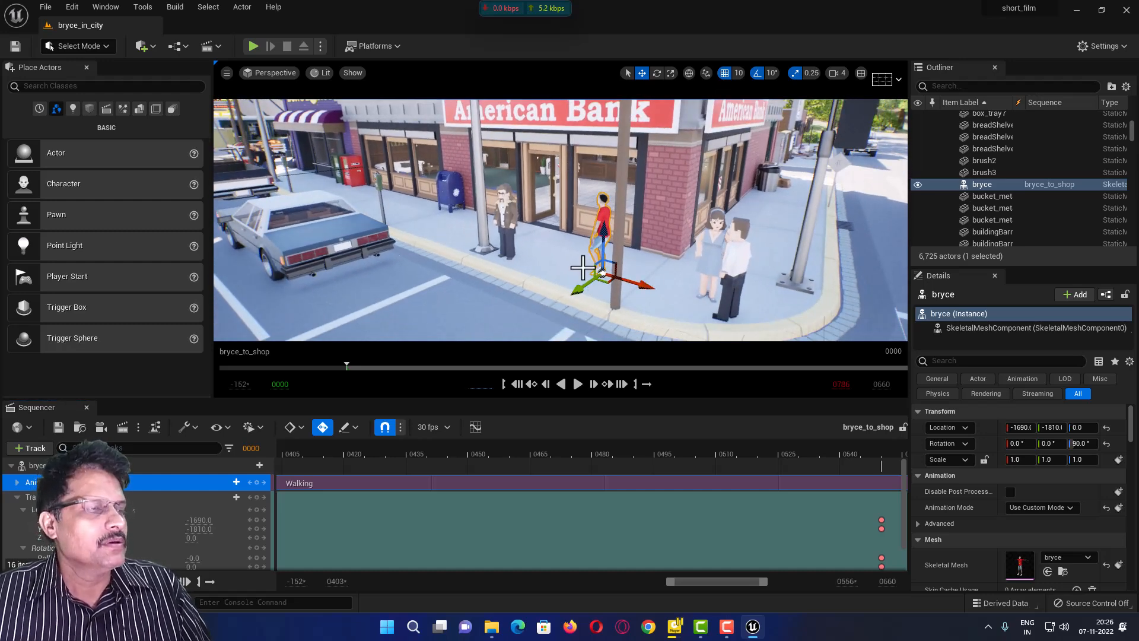
{"action": "left_click", "coordinate": [578, 384]}
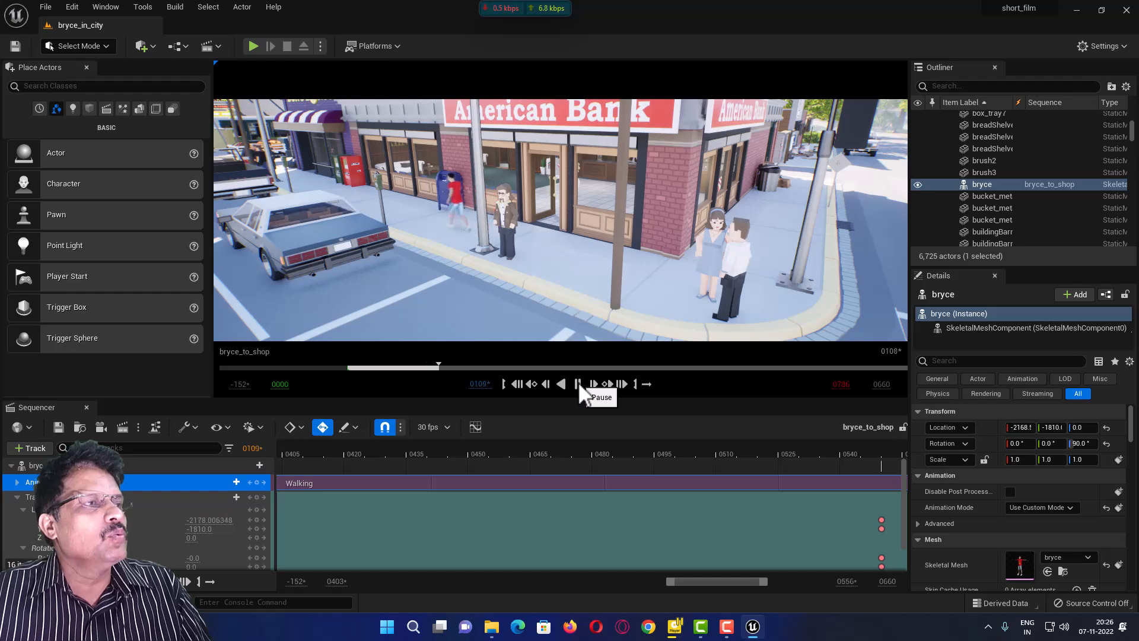
{"action": "left_click", "coordinate": [578, 384]}
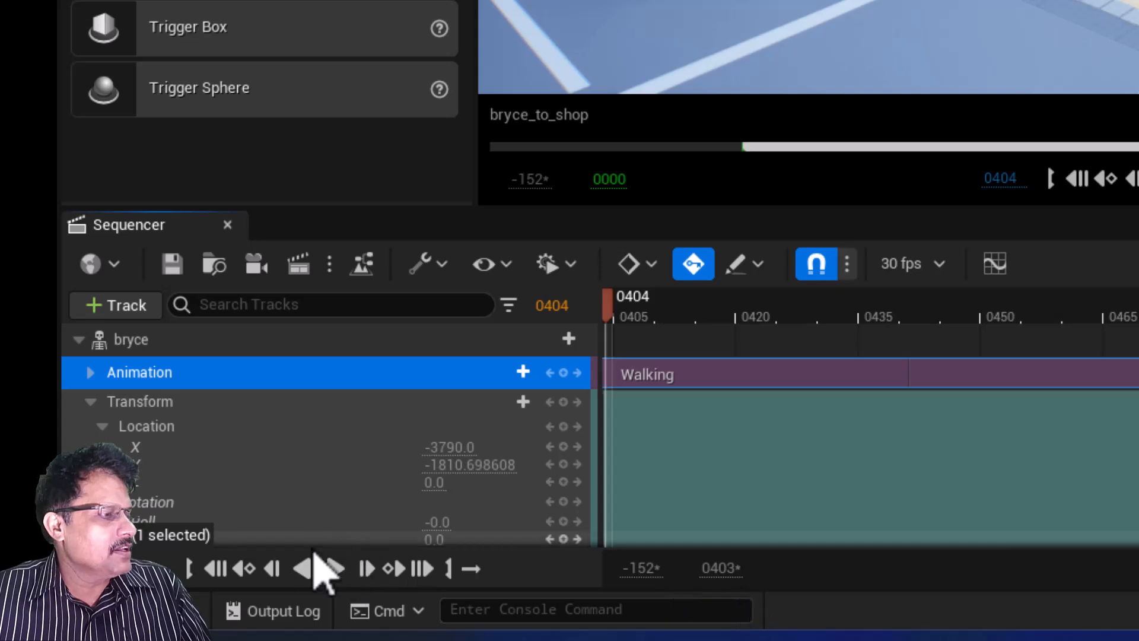
{"action": "left_click", "coordinate": [214, 568]}
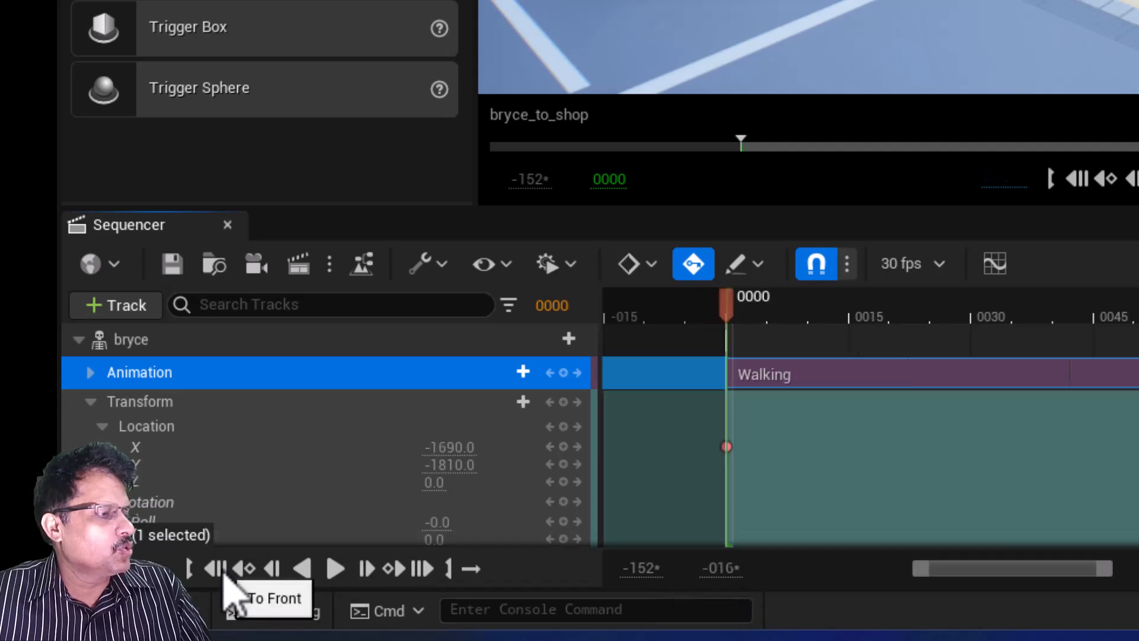
{"action": "left_click", "coordinate": [336, 568]}
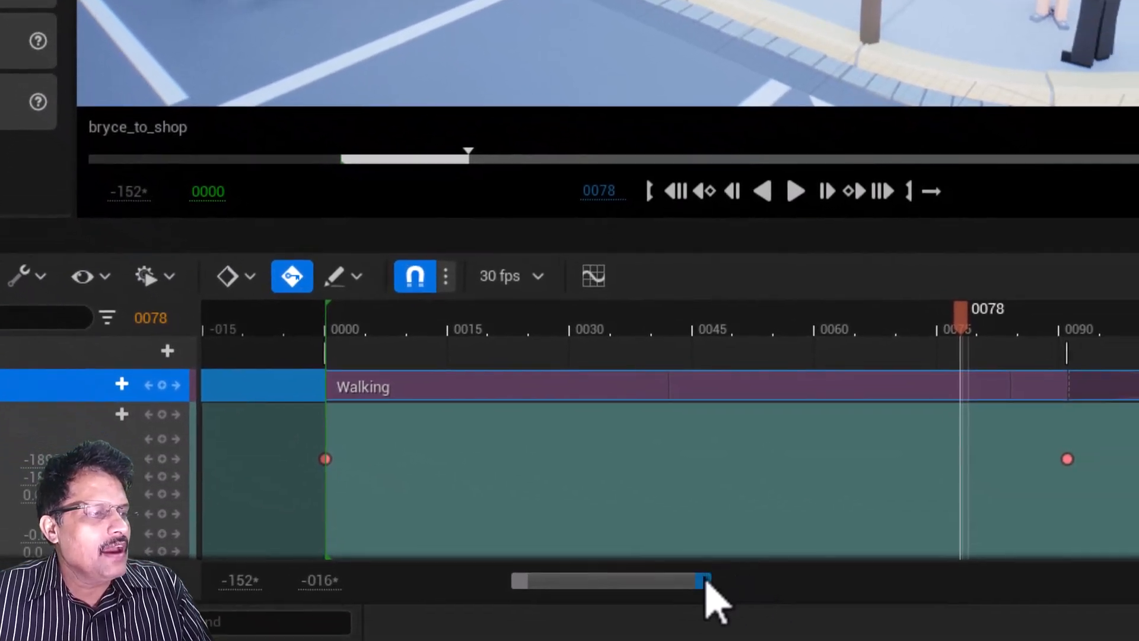
Select all of bryce's Location X keyframes across the full sequence timeline.
{"action": "mouse_move", "coordinate": [705, 581]}
{"action": "left_mouse_down"}
{"action": "mouse_move", "coordinate": [687, 583]}
{"action": "mouse_move", "coordinate": [713, 585]}
{"action": "left_mouse_up"}
{"action": "left_click_drag", "start_coordinate": [751, 592], "coordinate": [1138, 597]}
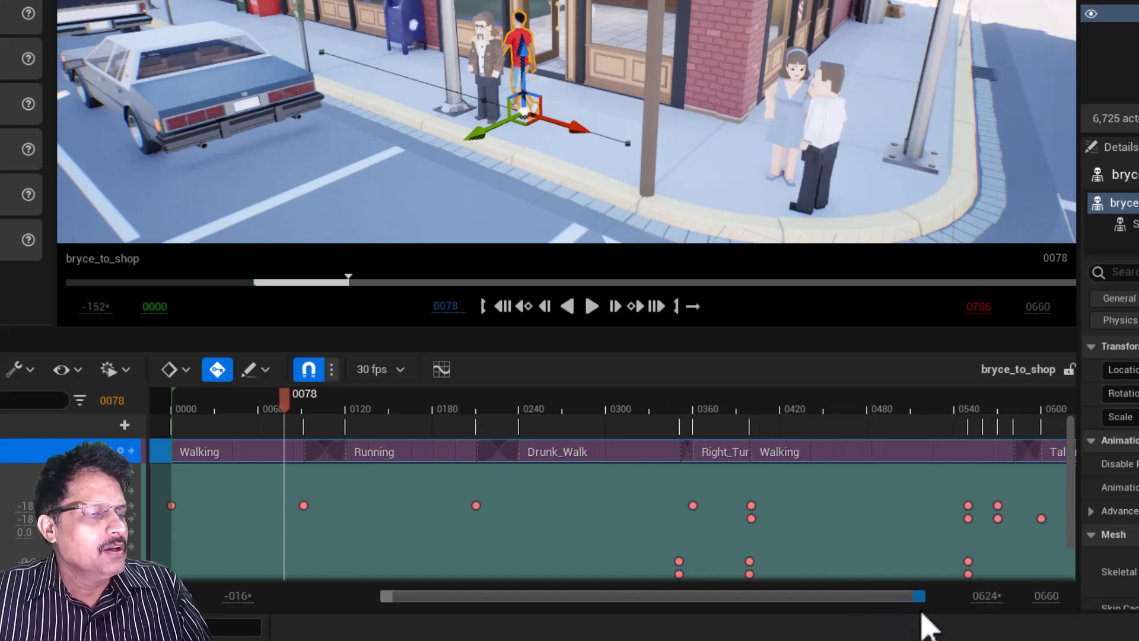
{"action": "left_click_drag", "start_coordinate": [922, 613], "coordinate": [961, 613]}
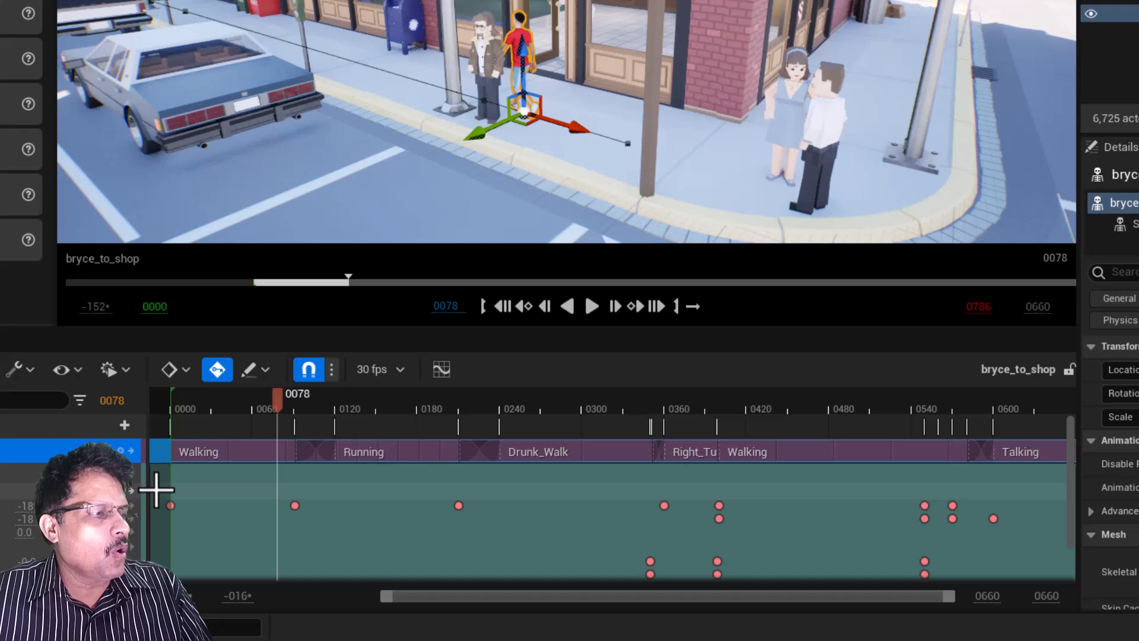
{"action": "left_click_drag", "start_coordinate": [197, 509], "coordinate": [1028, 534]}
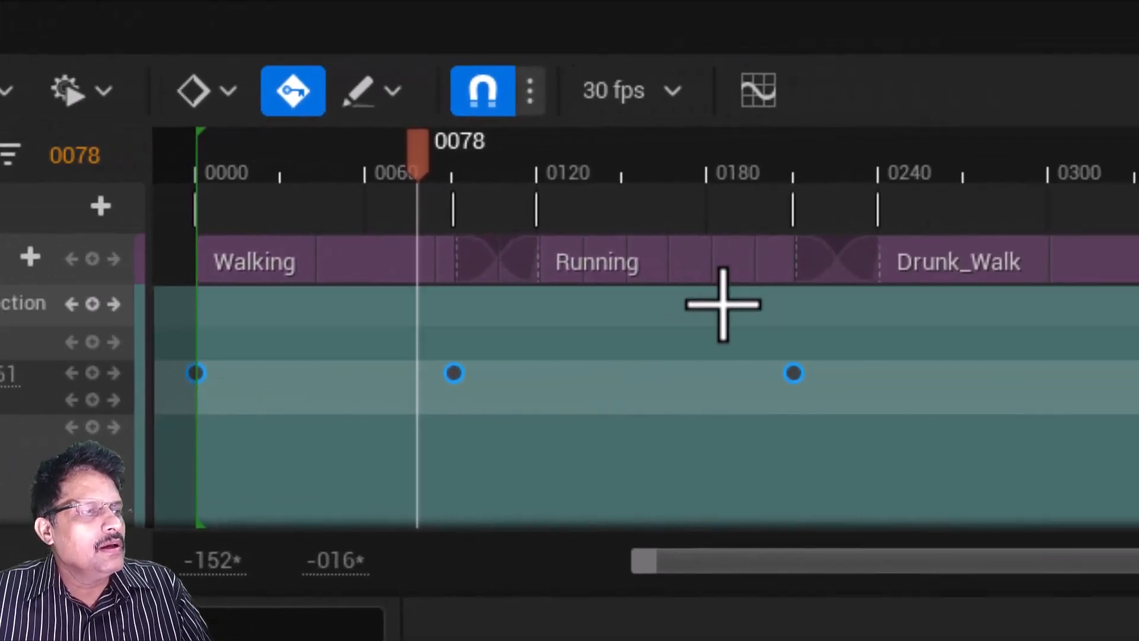
Open bryce's transform Location X curve in the curve editor and select all of its keys.
{"action": "left_click", "coordinate": [736, 100]}
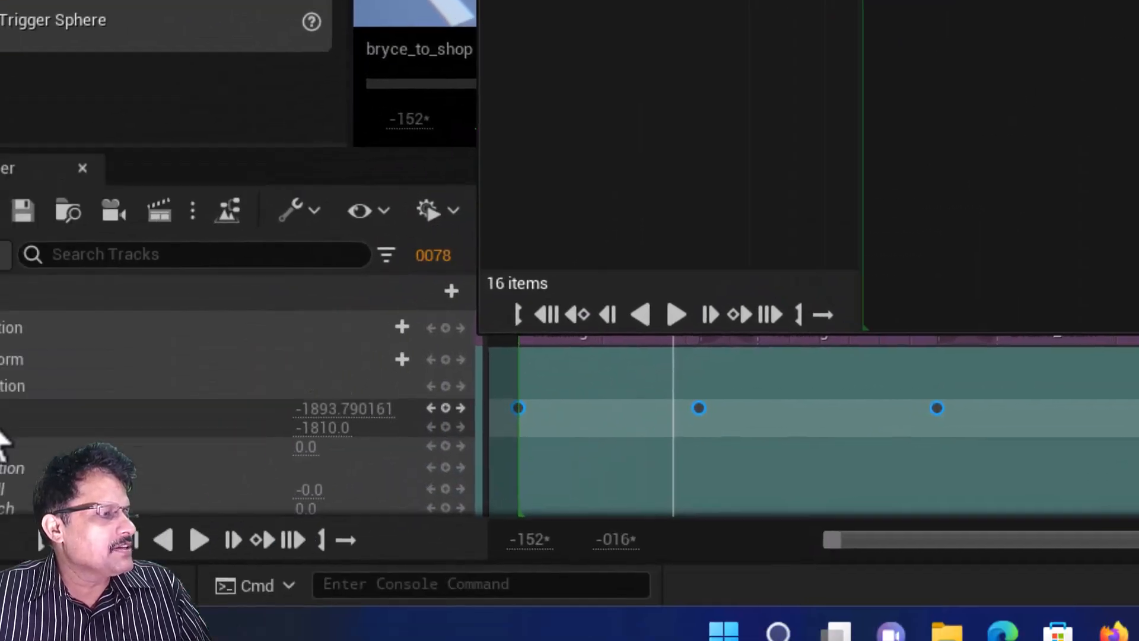
{"action": "left_click", "coordinate": [90, 332]}
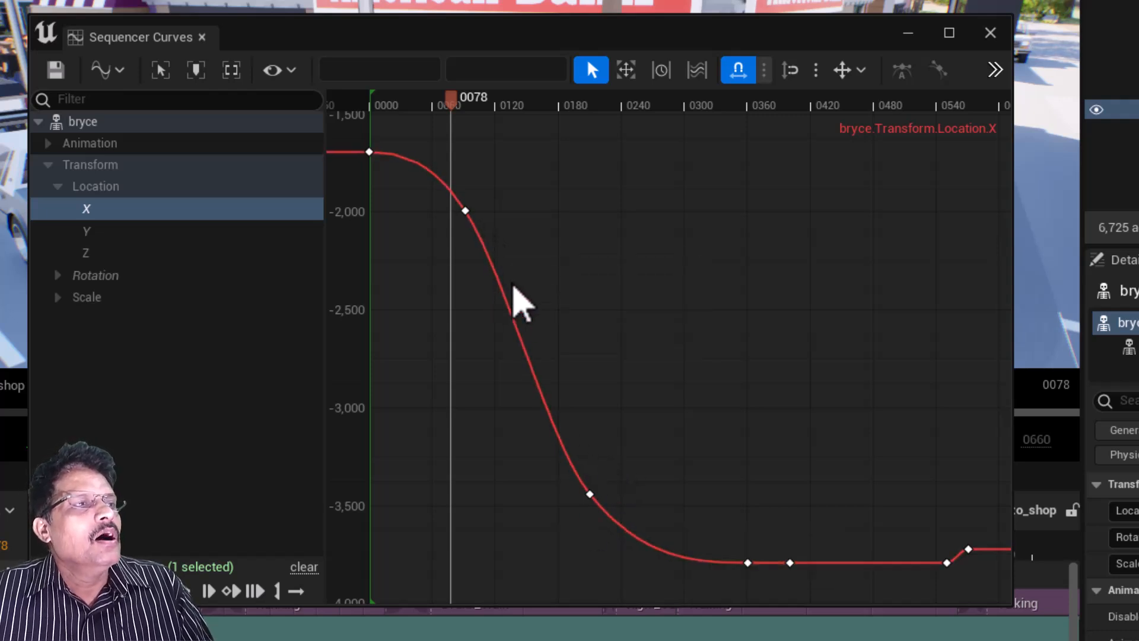
{"action": "mouse_move", "coordinate": [504, 284]}
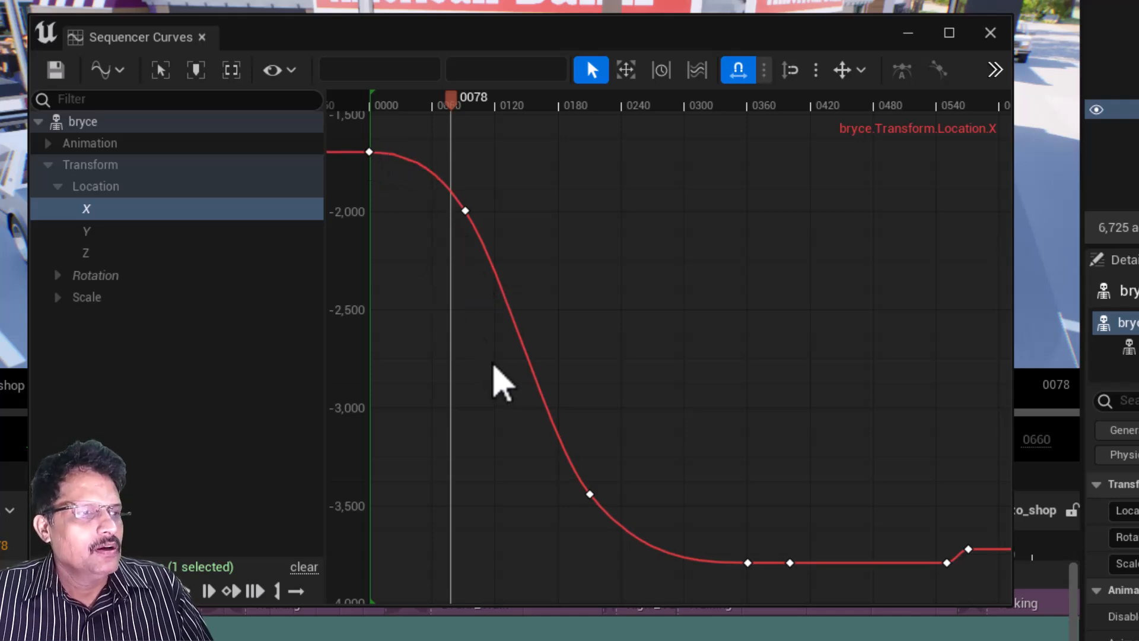
{"action": "scroll", "coordinate": [495, 367], "scroll_direction": "down", "scroll_amount": 6}
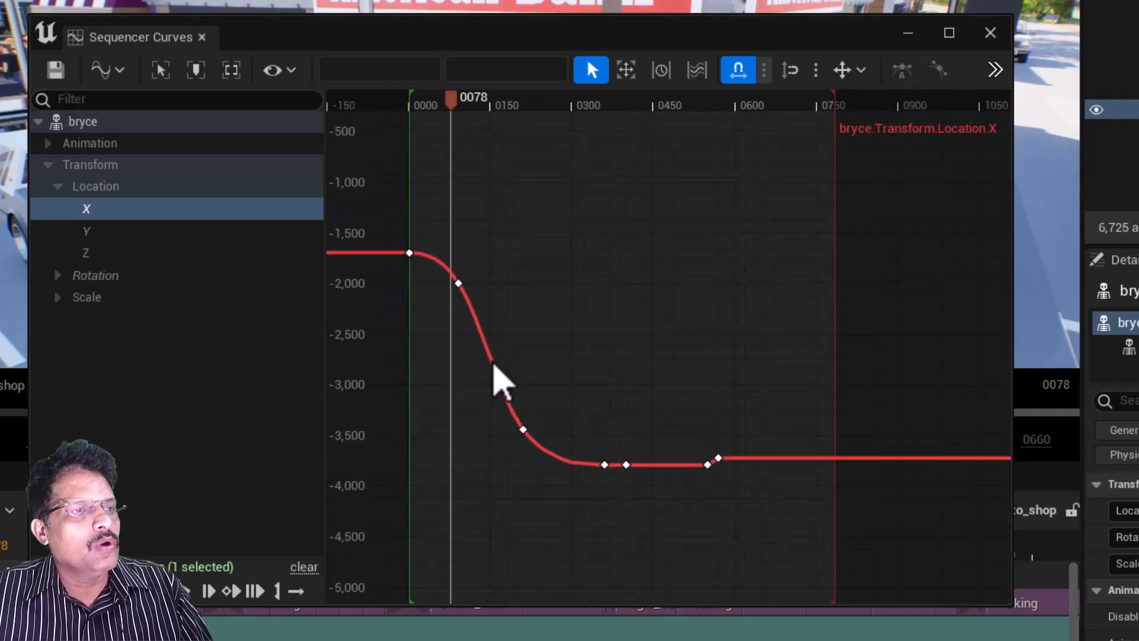
{"action": "scroll", "coordinate": [502, 380], "scroll_direction": "down", "scroll_amount": 2}
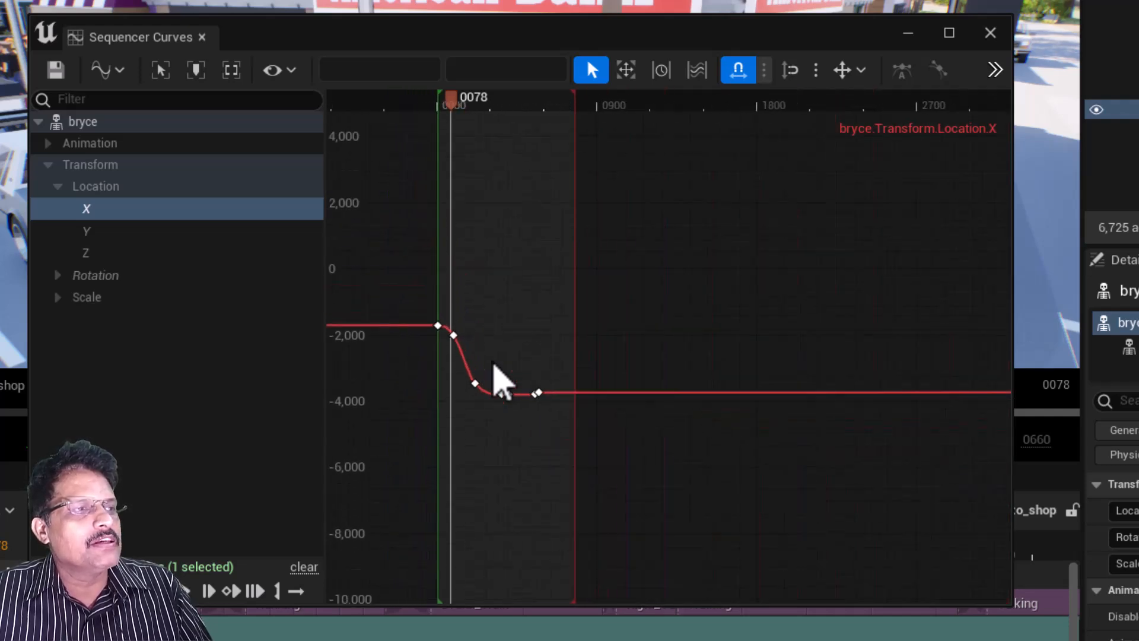
{"action": "scroll", "coordinate": [495, 368], "scroll_direction": "up", "scroll_amount": 8}
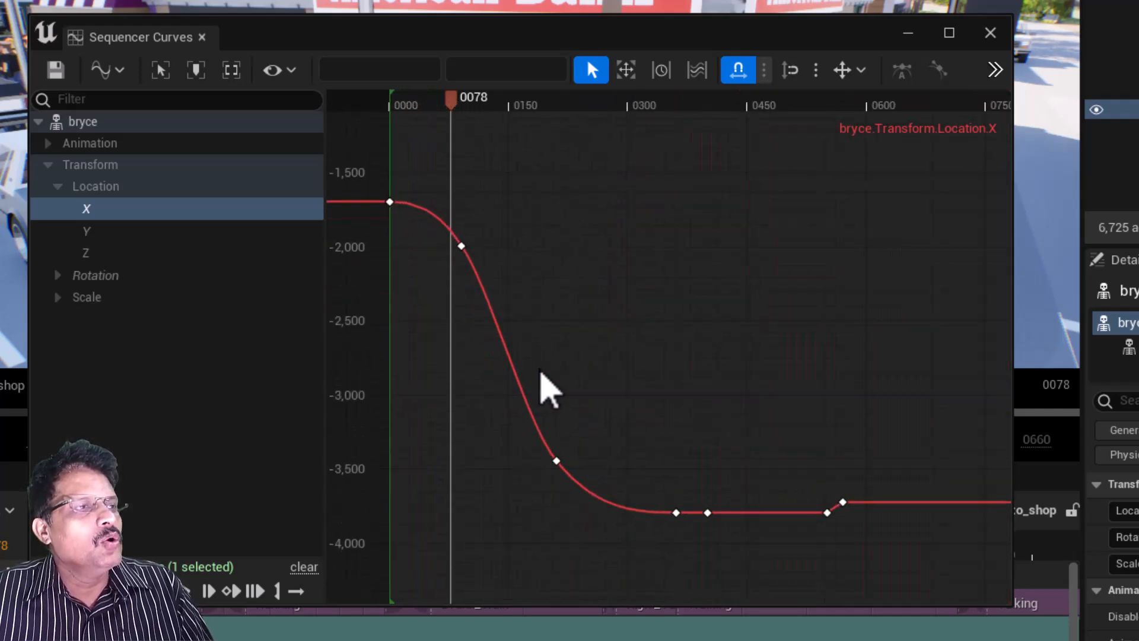
{"action": "scroll", "coordinate": [542, 373], "scroll_direction": "down", "scroll_amount": 4}
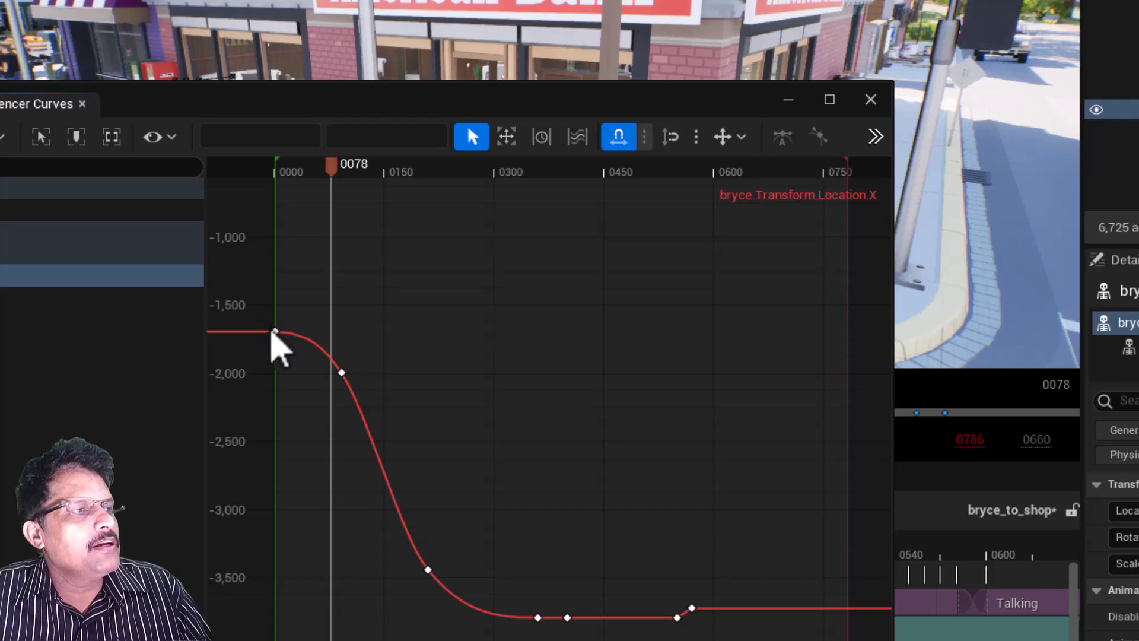
{"action": "left_click_drag", "start_coordinate": [268, 316], "coordinate": [728, 636]}
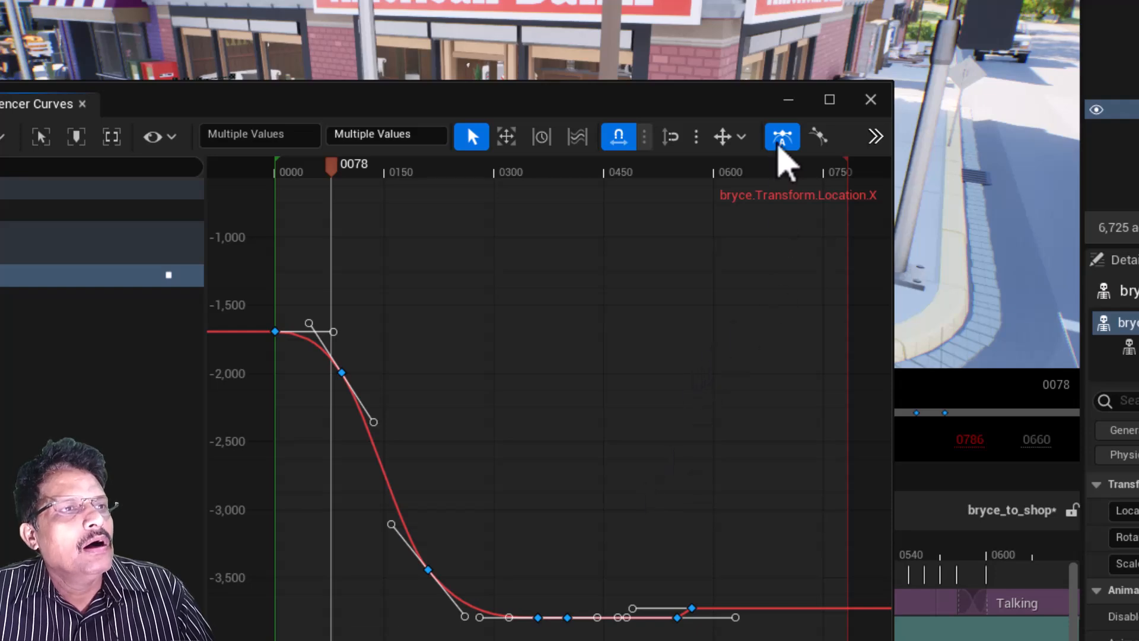
Set all selected keys of bryce's Location X curve to Linear interpolation and close the curve editor.
{"action": "left_click", "coordinate": [876, 137]}
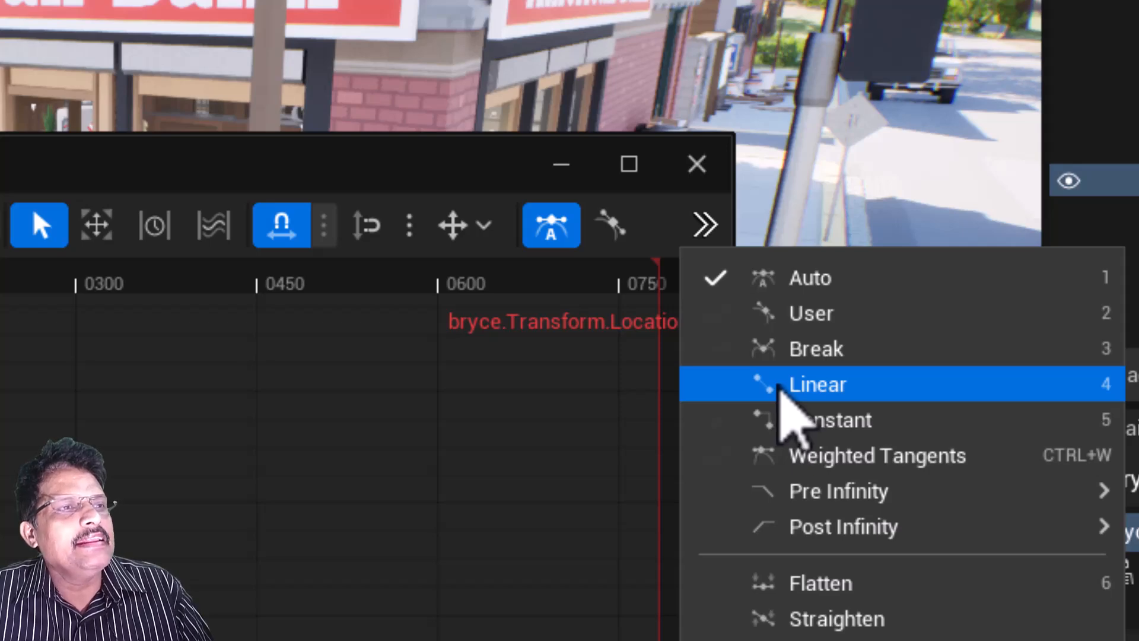
{"action": "left_click", "coordinate": [780, 390]}
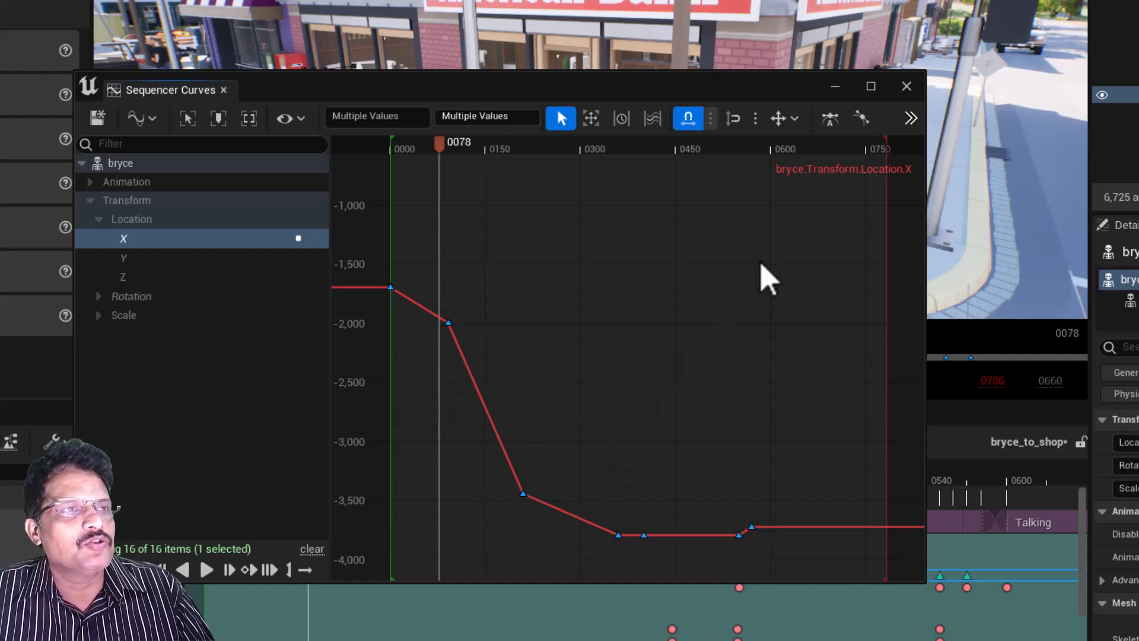
{"action": "left_click", "coordinate": [907, 86]}
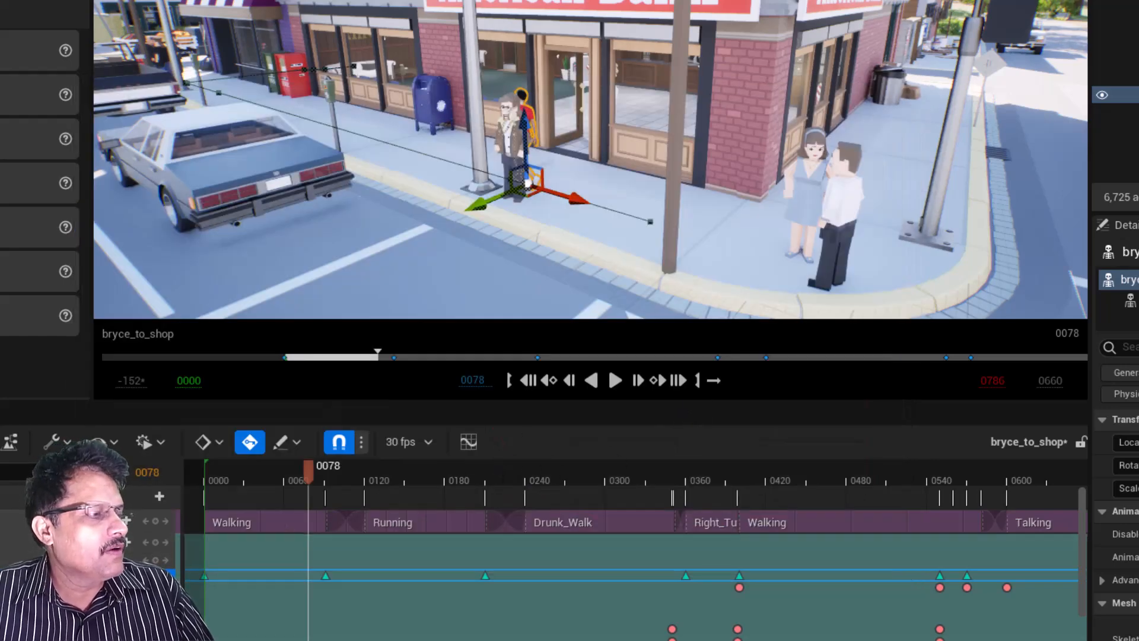
Play the bryce_to_shop sequence from the start to check bryce's motion along X, pausing at about frame 212.
{"action": "key", "text": "Up"}
{"action": "key", "text": "space"}
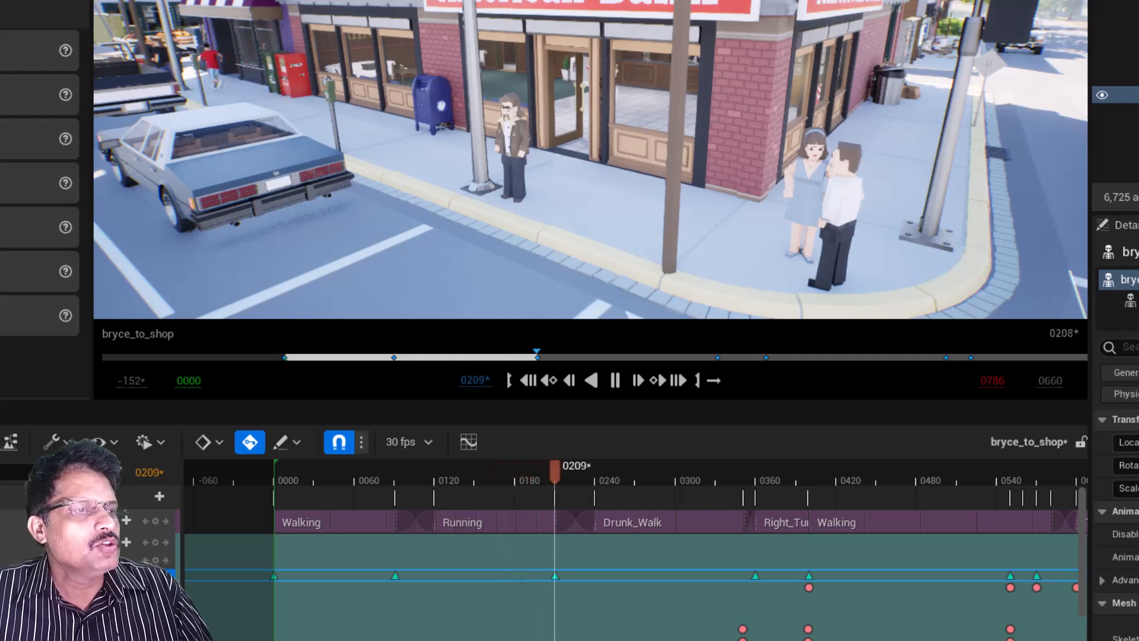
{"action": "key", "text": "space"}
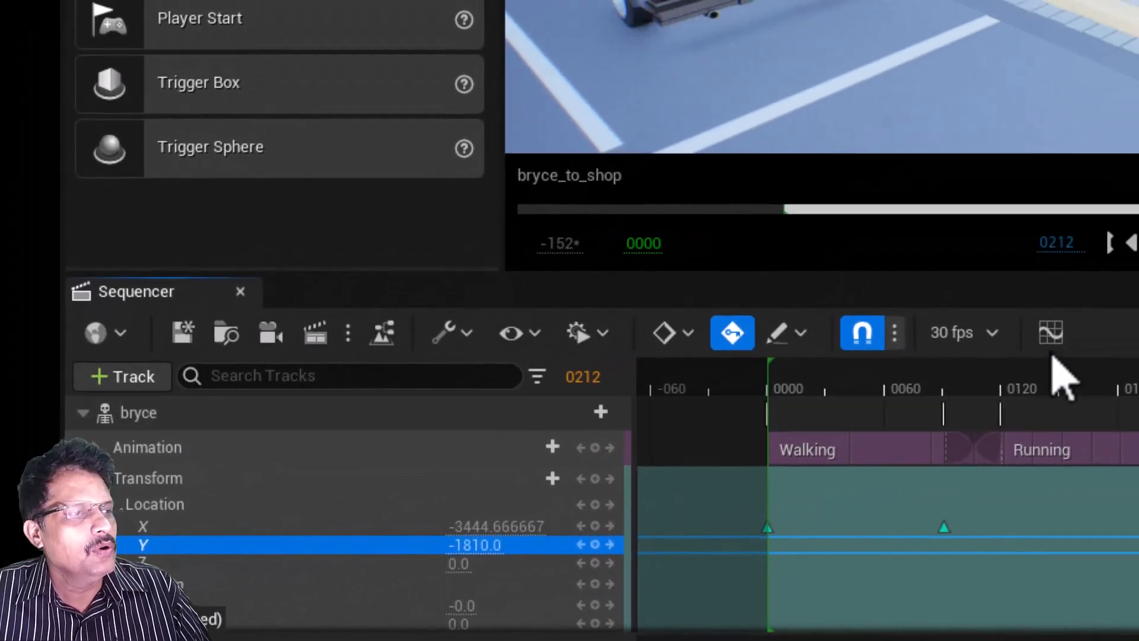
Set all keys of bryce's Location Y curve to Linear interpolation in the curve editor, and close the editor.
{"action": "left_click", "coordinate": [1051, 333]}
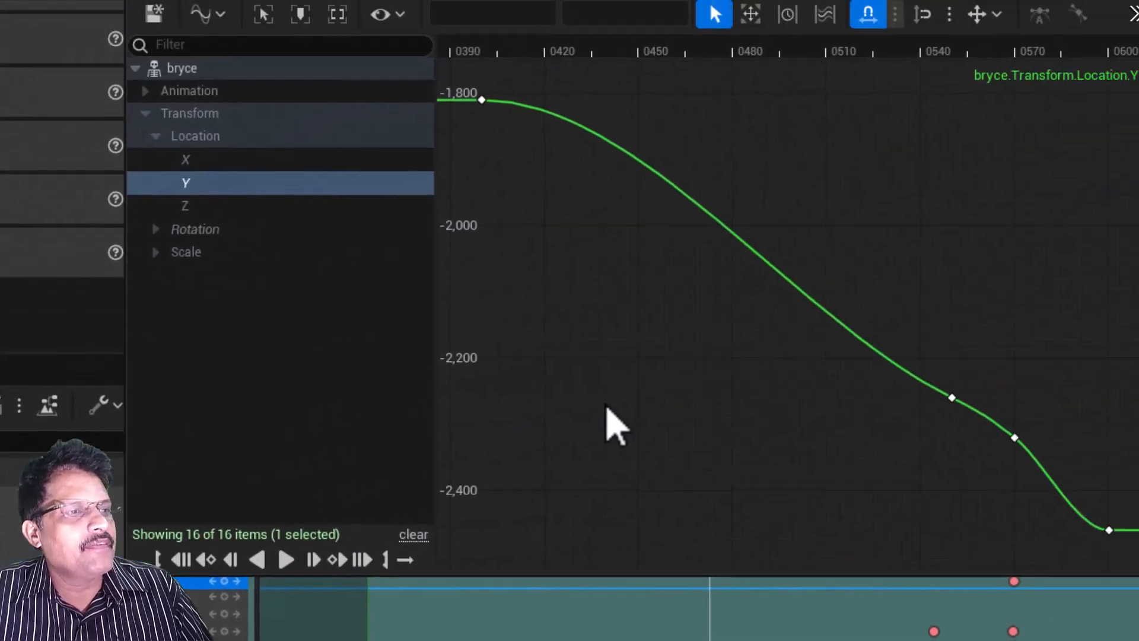
{"action": "scroll", "coordinate": [481, 445], "scroll_direction": "down", "scroll_amount": 5}
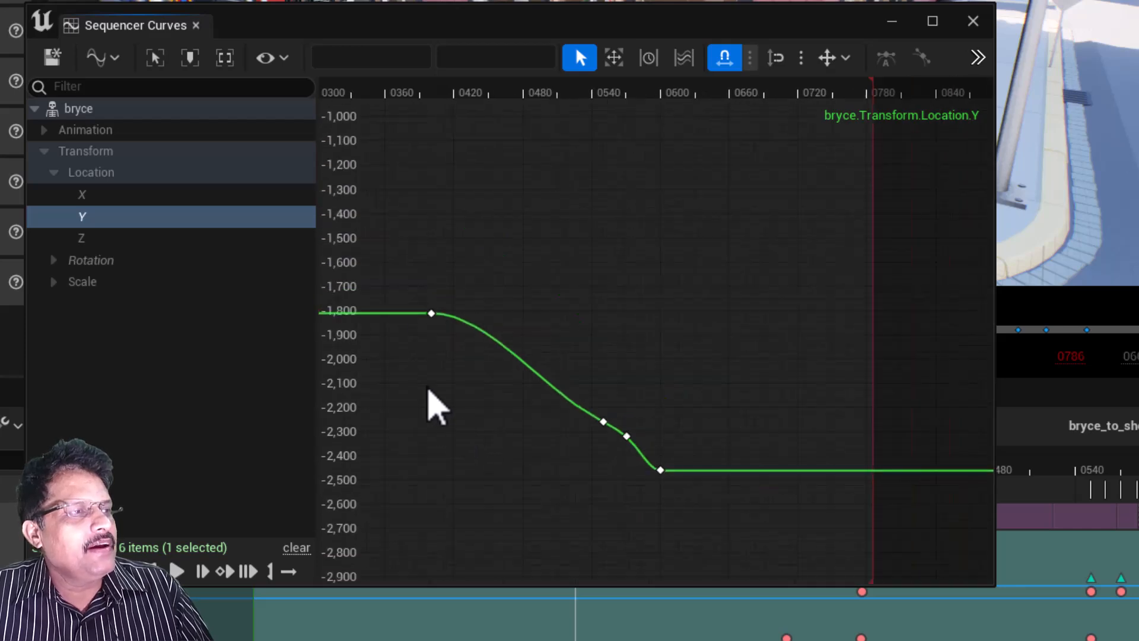
{"action": "left_click_drag", "start_coordinate": [418, 285], "coordinate": [717, 503]}
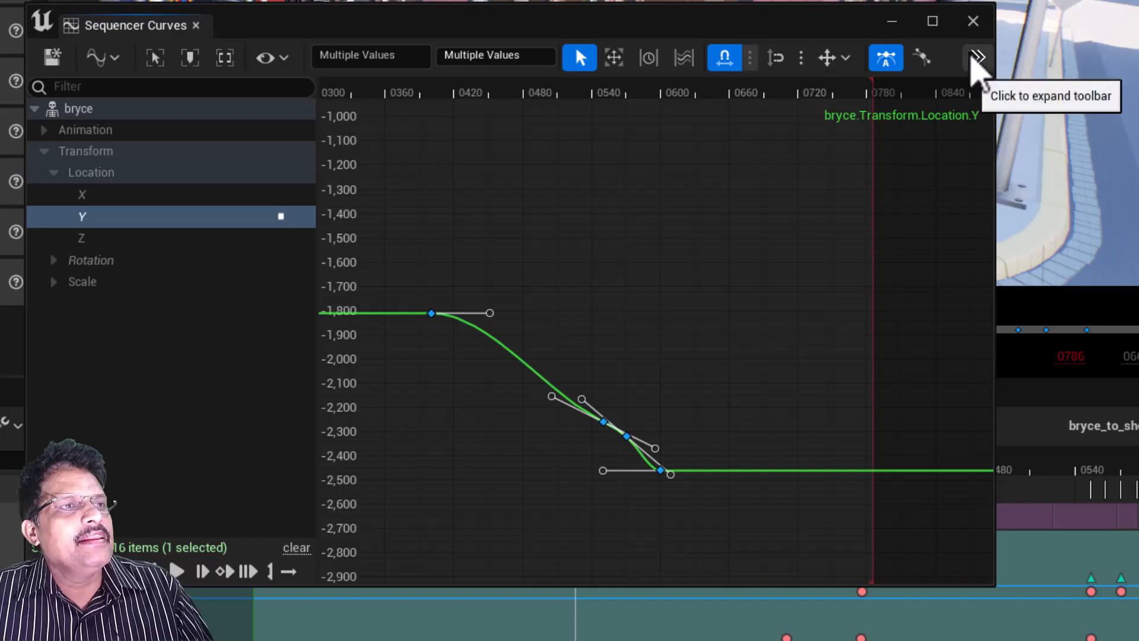
{"action": "left_click", "coordinate": [977, 57]}
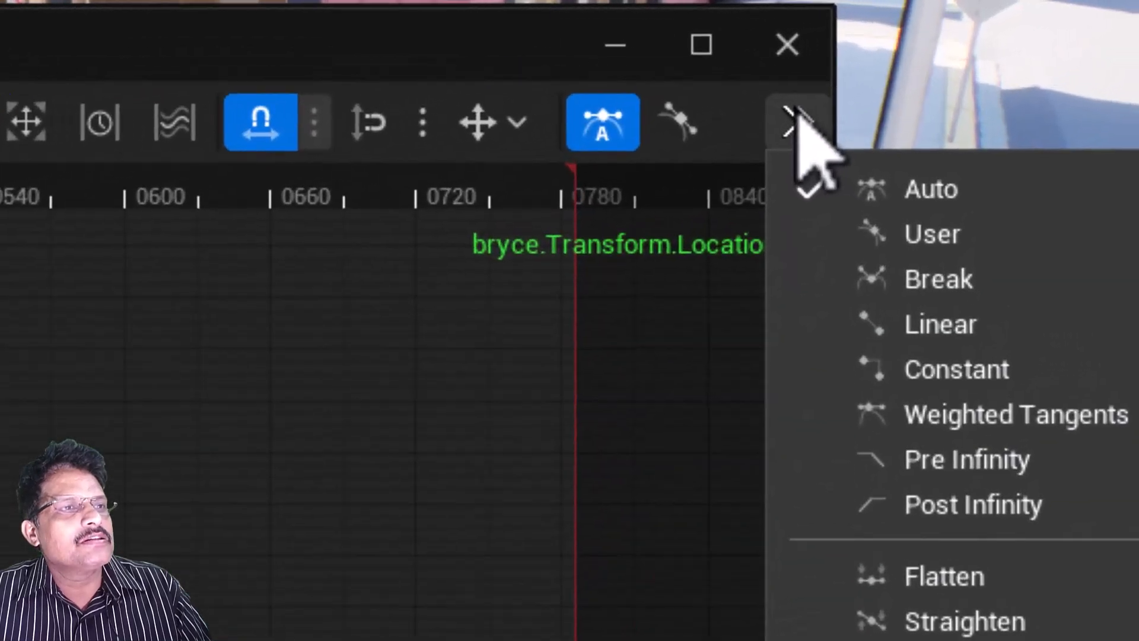
{"action": "left_click", "coordinate": [866, 326]}
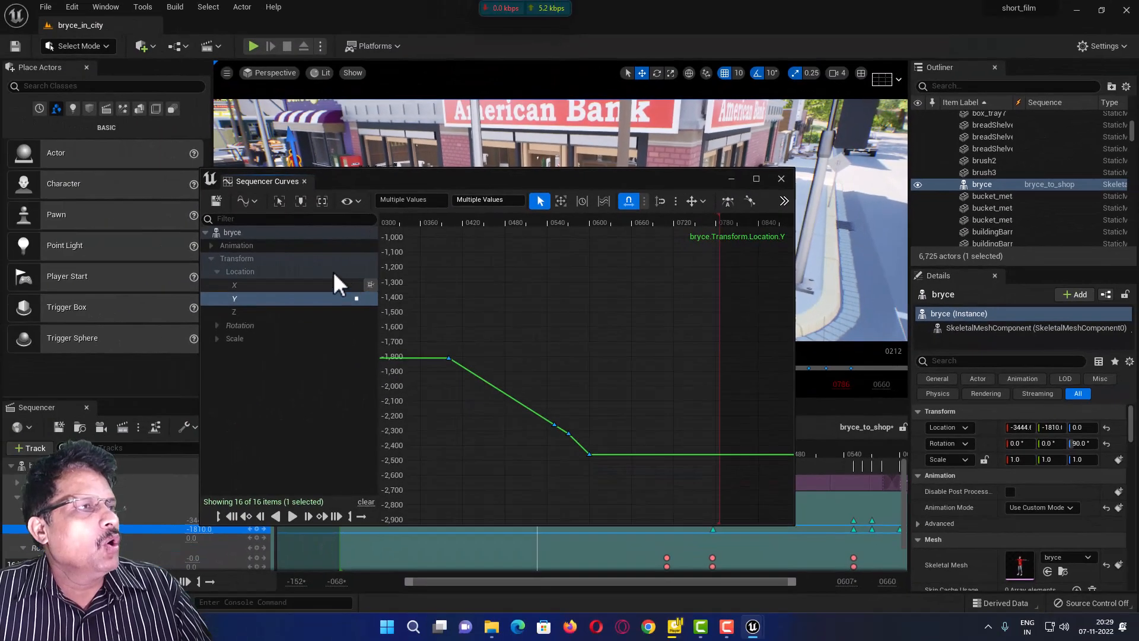
{"action": "left_click", "coordinate": [781, 179]}
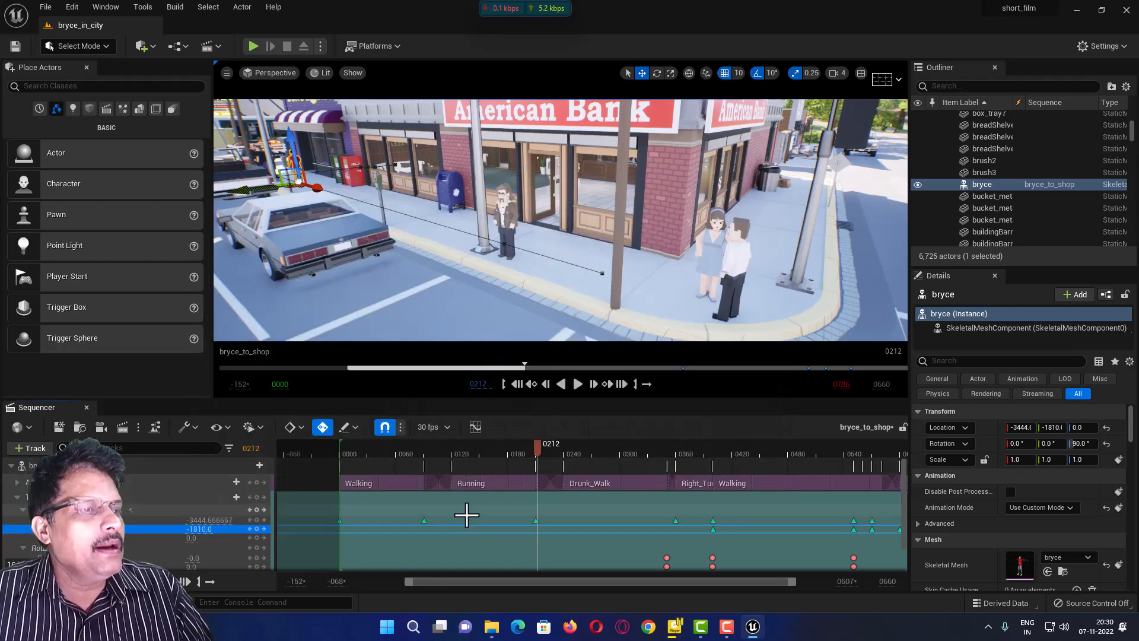
Rewind the sequence to frame 0 and play it to review bryce's walking and running, pausing at about frame 529.
{"action": "mouse_move", "coordinate": [433, 477]}
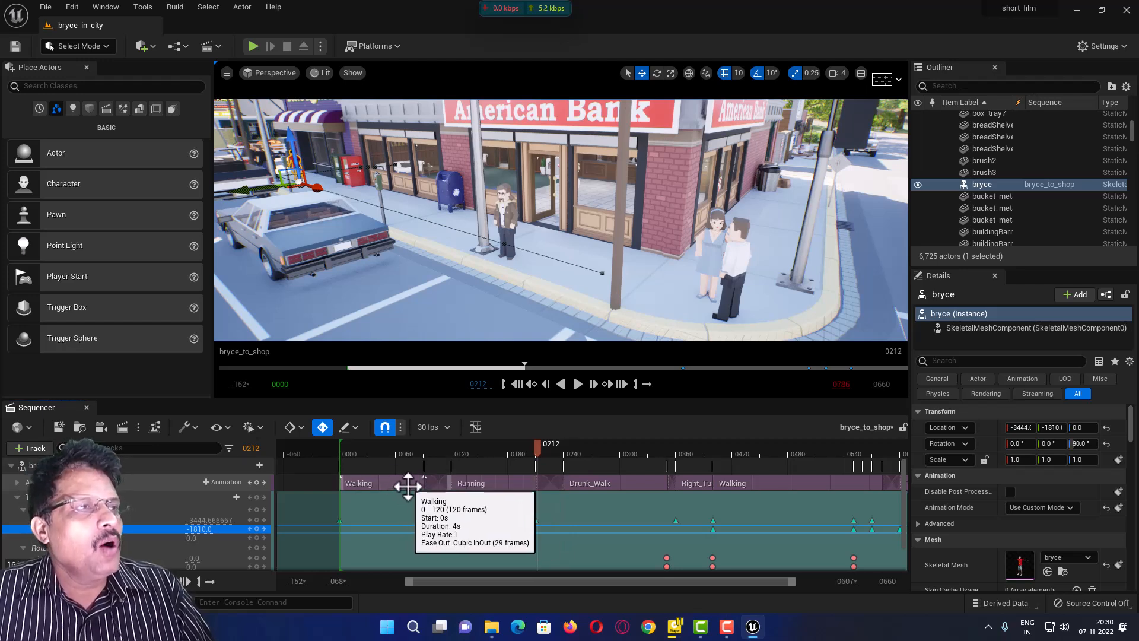
{"action": "left_click", "coordinate": [367, 451]}
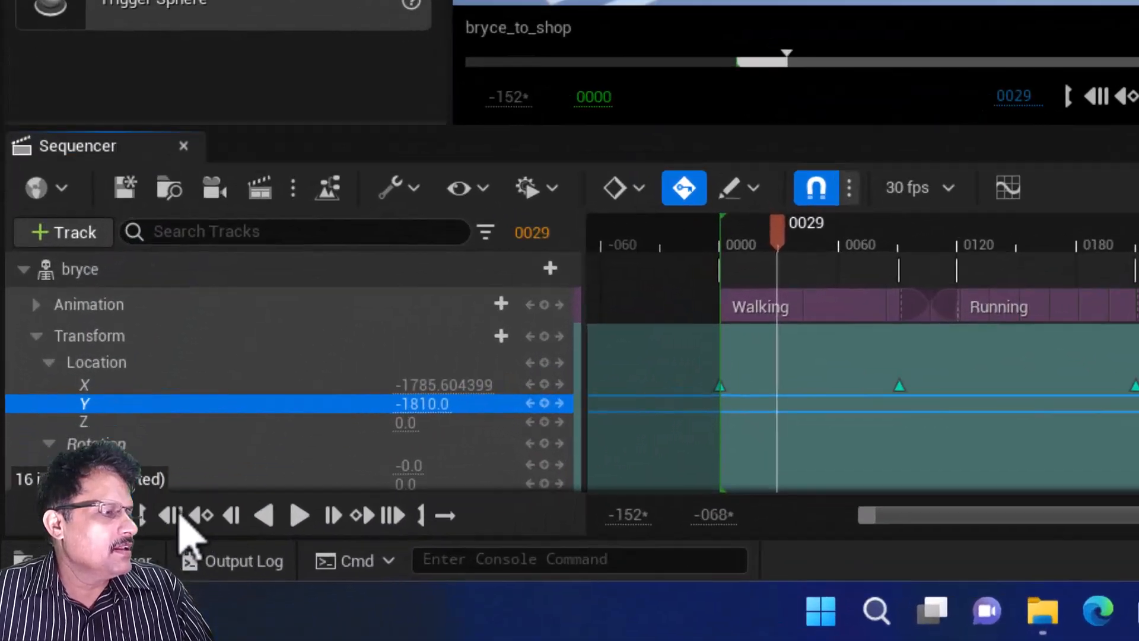
{"action": "left_click", "coordinate": [82, 581]}
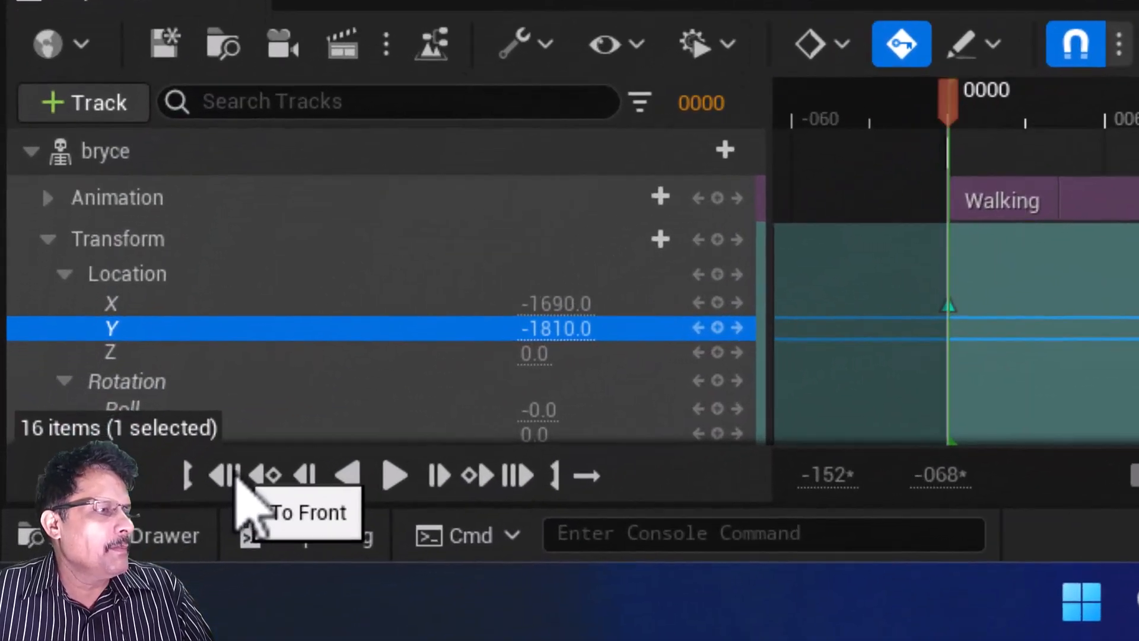
{"action": "left_click", "coordinate": [397, 475]}
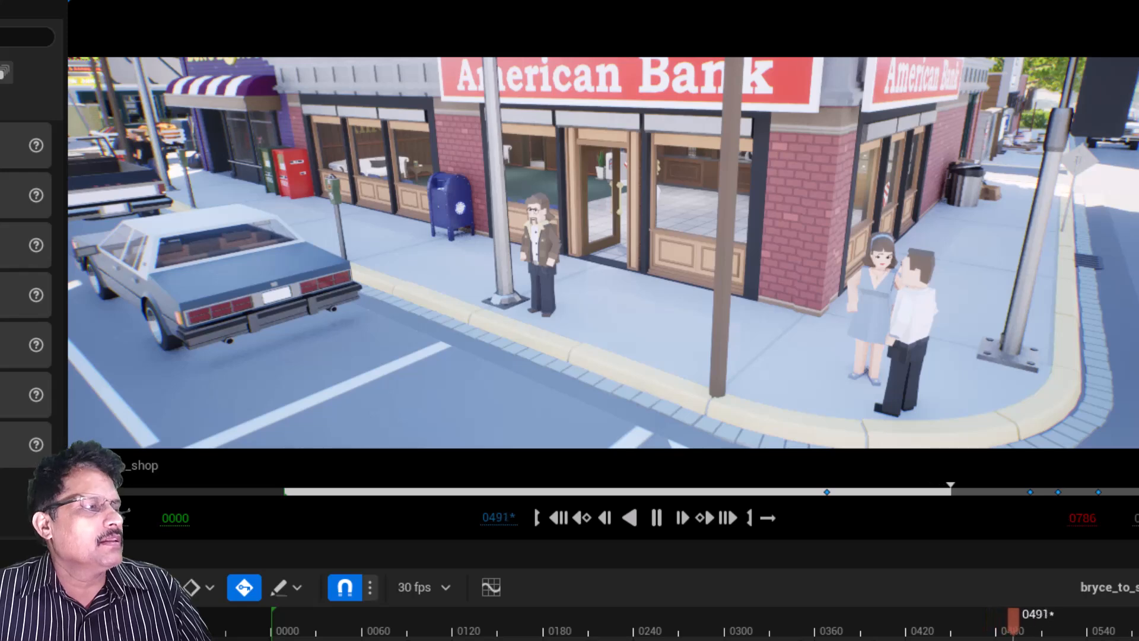
{"action": "key", "text": "space"}
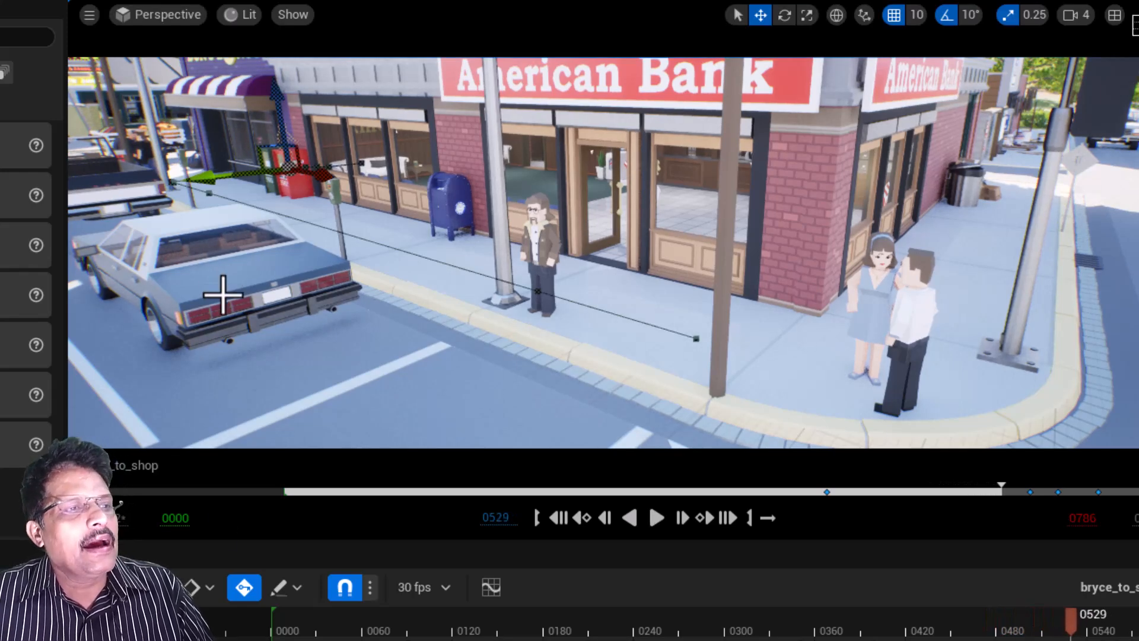
Examine bryce's motion path and the surrounding street by the American Bank from a wider viewpoint.
{"action": "scroll", "coordinate": [302, 283], "scroll_direction": "down", "scroll_amount": 3}
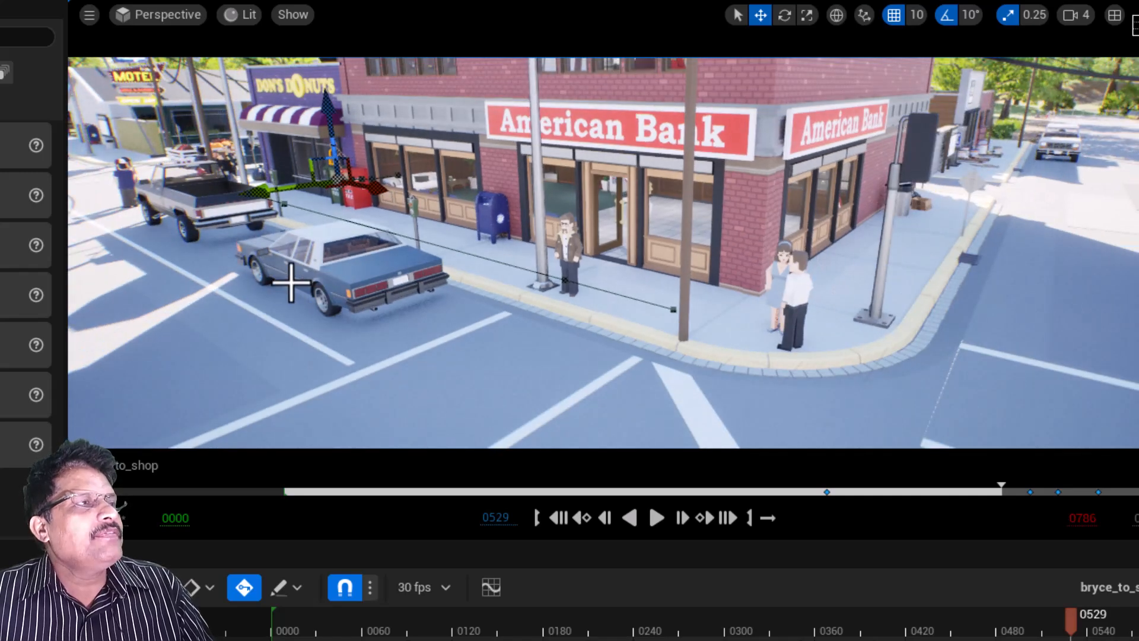
{"action": "scroll", "coordinate": [279, 249], "scroll_direction": "down", "scroll_amount": 2}
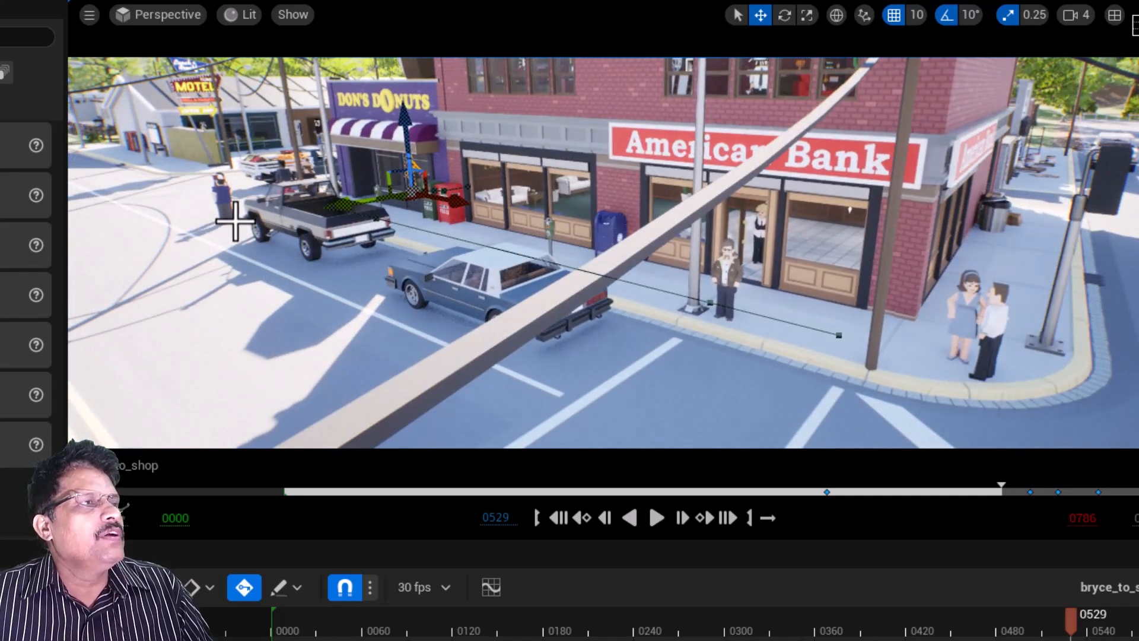
{"action": "scroll", "coordinate": [236, 221], "scroll_direction": "down", "scroll_amount": 1}
{"action": "scroll", "coordinate": [235, 221], "scroll_direction": "up", "scroll_amount": 2}
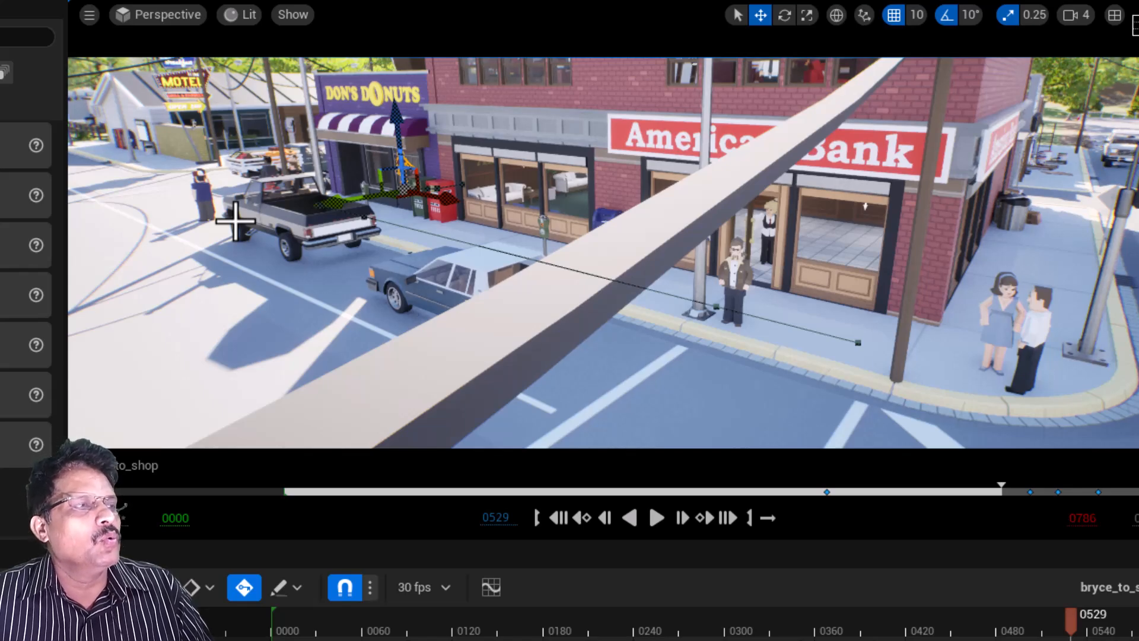
{"action": "scroll", "coordinate": [250, 218], "scroll_direction": "down", "scroll_amount": 4}
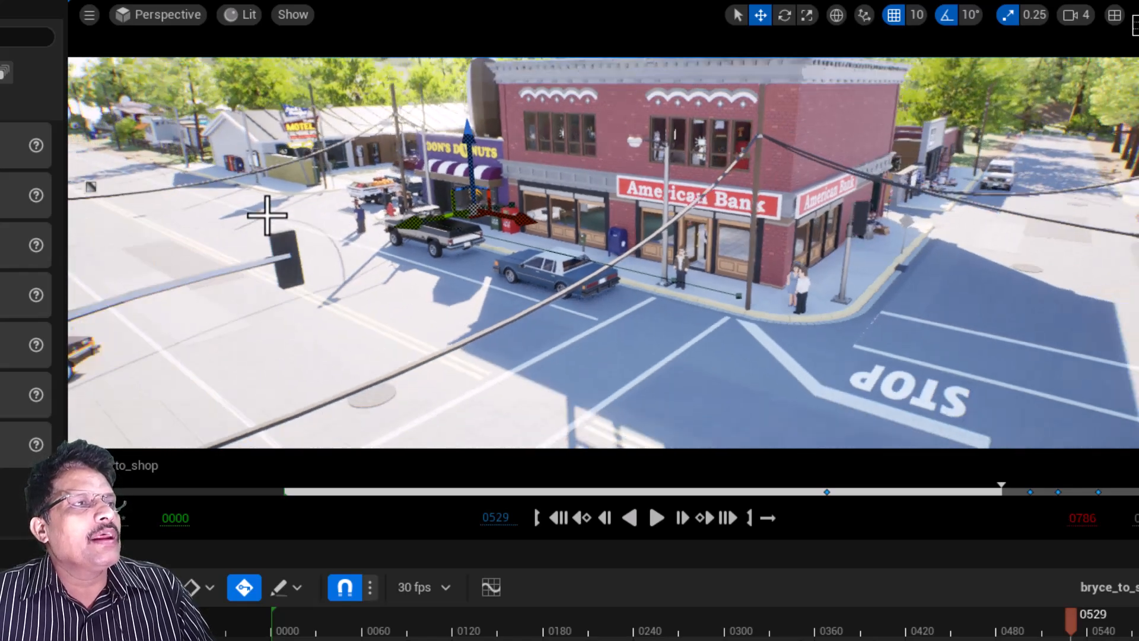
{"action": "scroll", "coordinate": [404, 222], "scroll_direction": "up", "scroll_amount": 4}
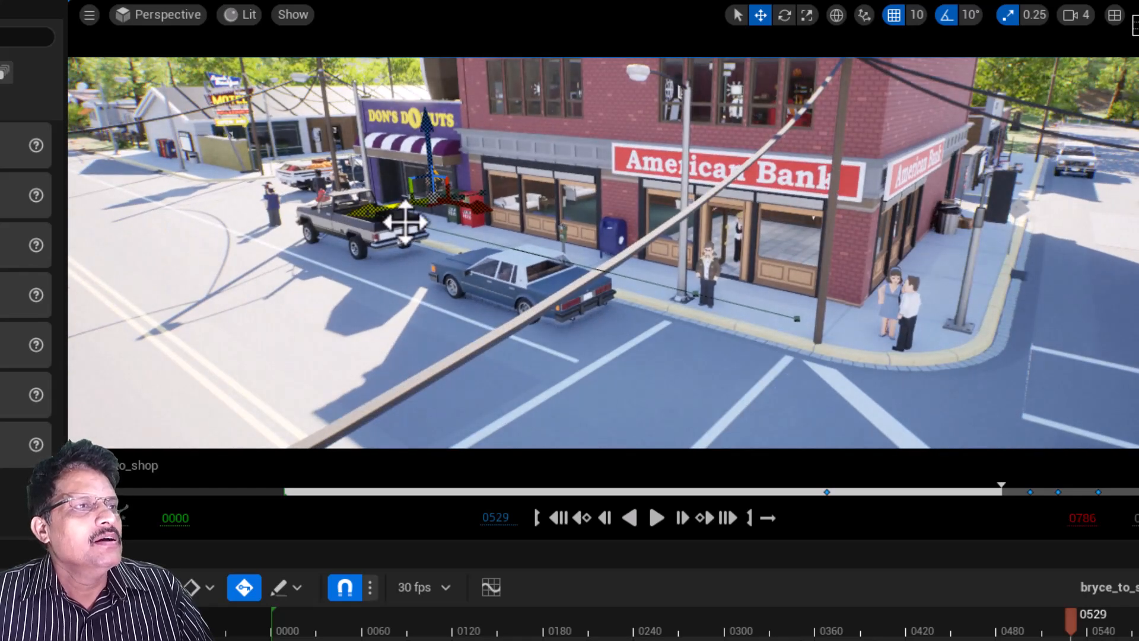